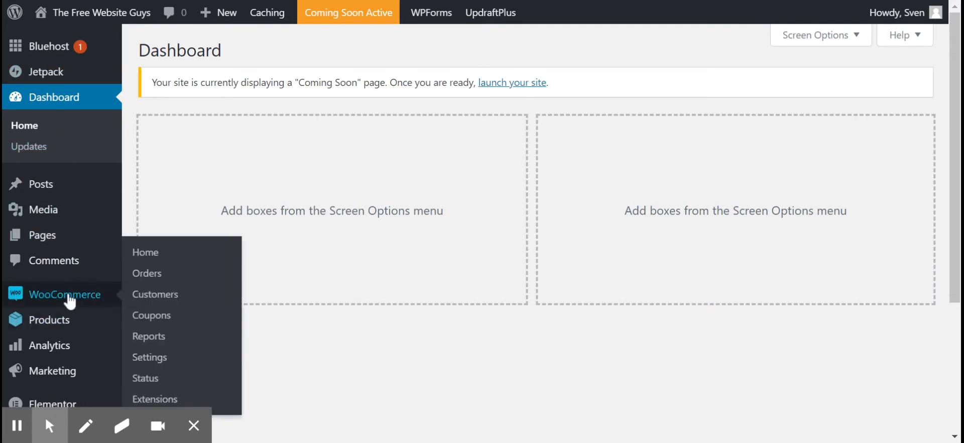
Start a new WooCommerce product and name it "Sample Product".
mouse_move(68, 325)
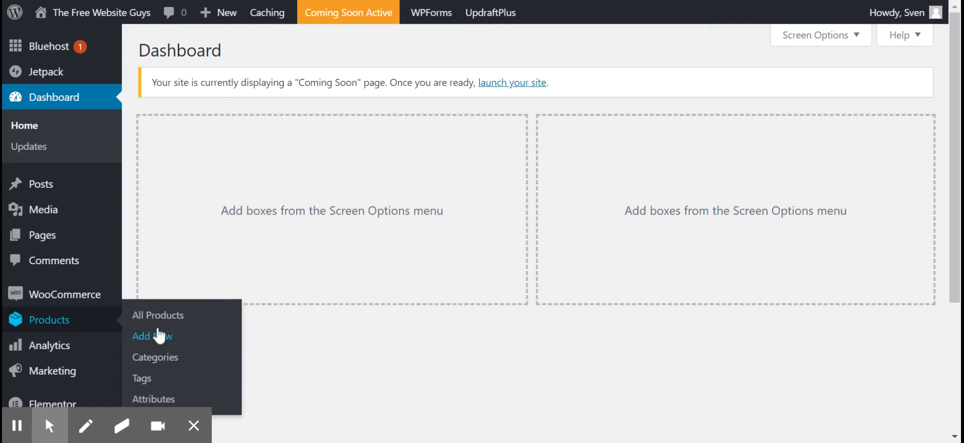
left_click(162, 339)
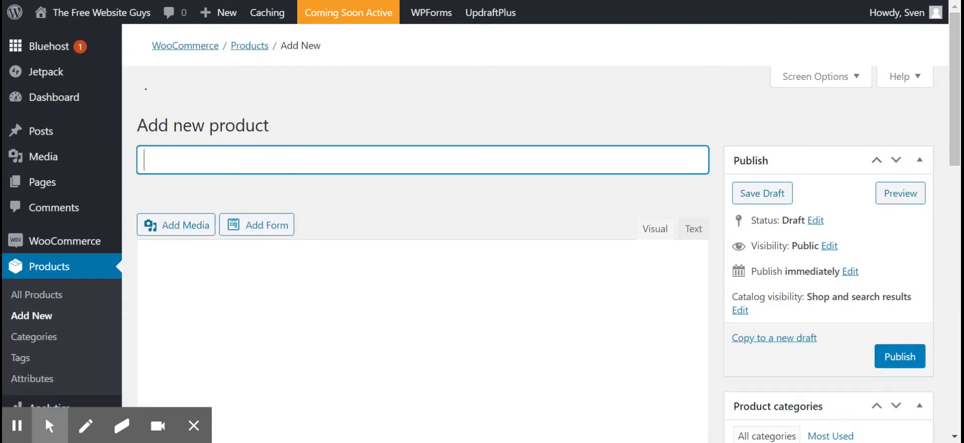
type("Sample")
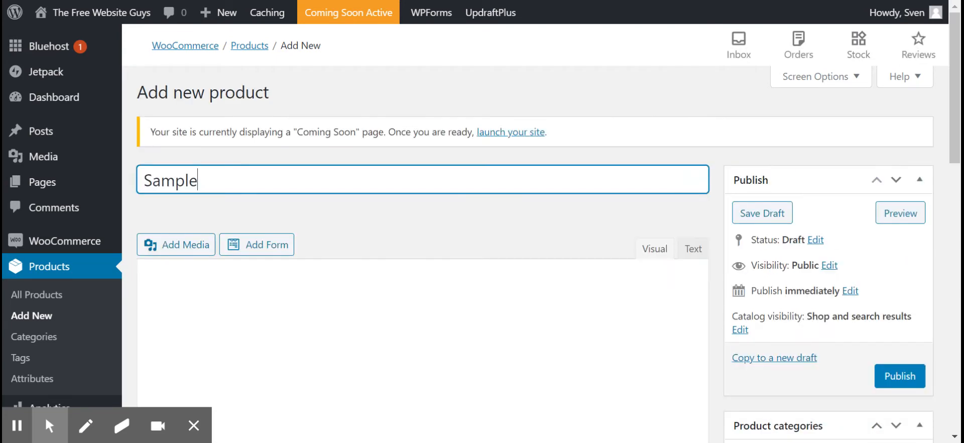
type(" Product")
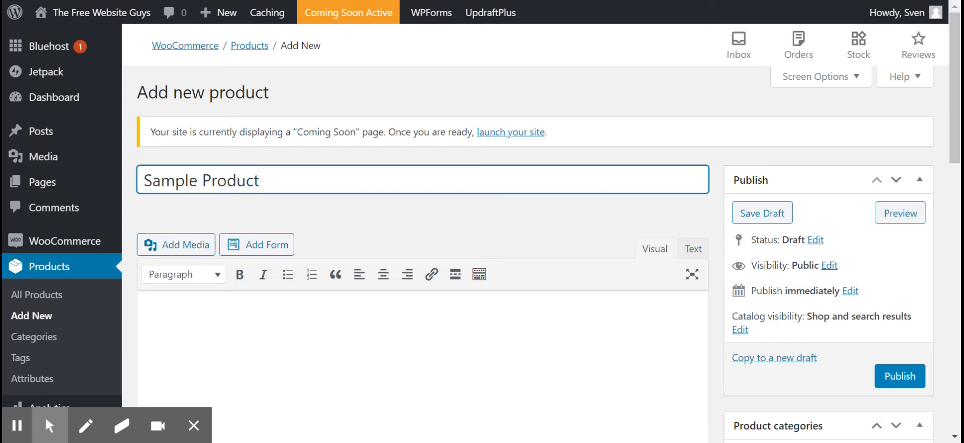
Write "Put your product description here." as the product's main description.
scroll(195, 226, "down", 1)
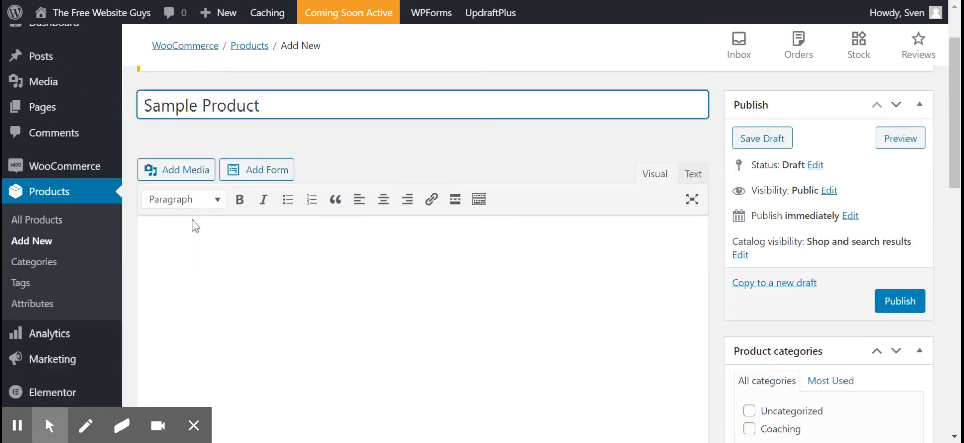
left_click(195, 234)
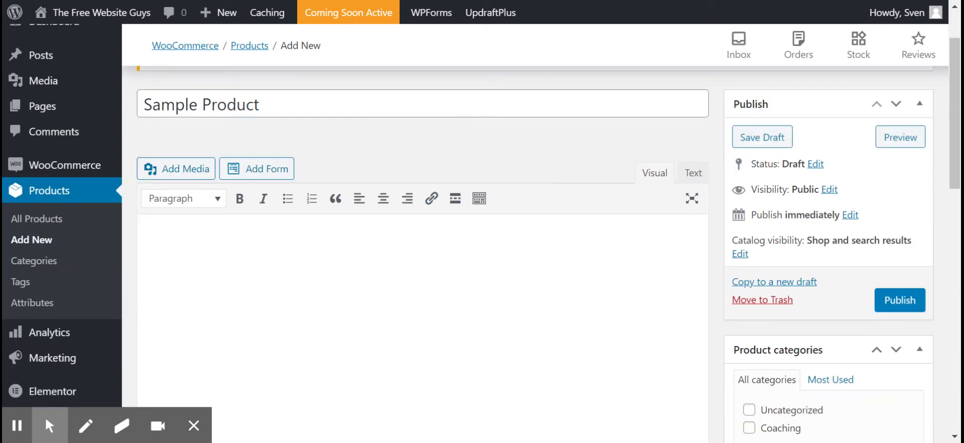
type("Put you")
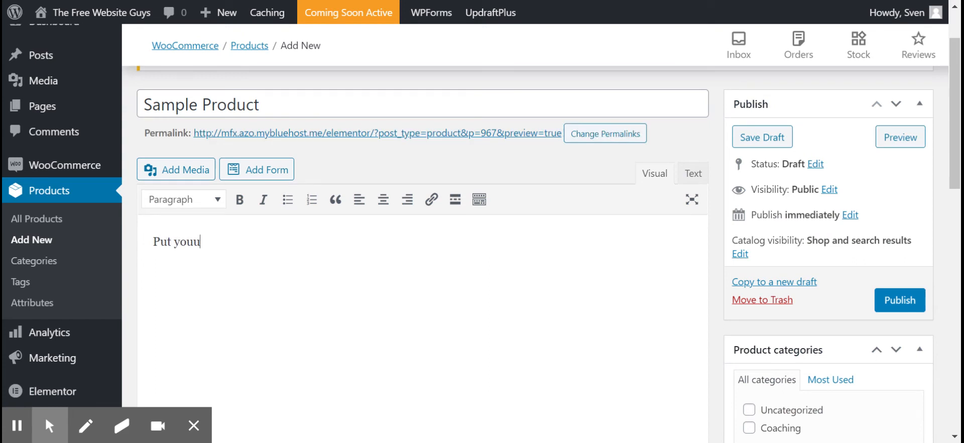
type("r product des")
type("cript")
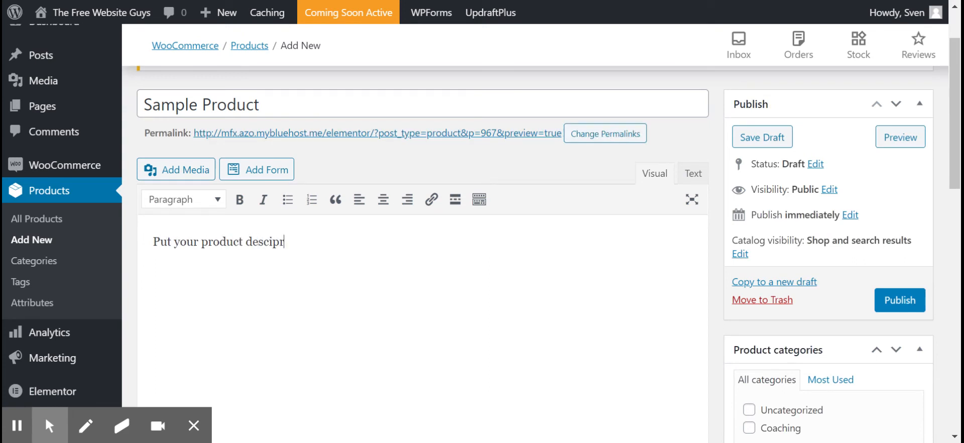
key("BackSpace")
key("BackSpace")
key("BackSpace")
key("BackSpace")
type("it")
key("BackSpace")
key("BackSpace")
type("ription here")
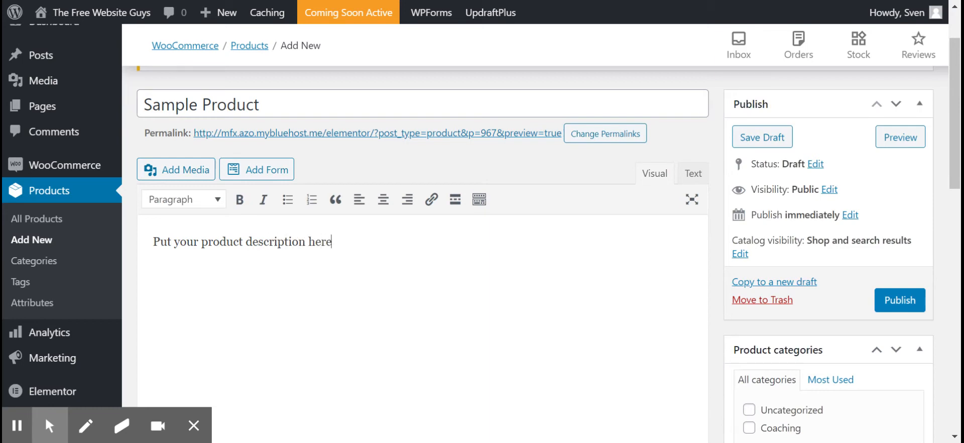
type(".")
Set the product's regular price to £300 and its sale price to £150.
scroll(243, 247, "down", 5)
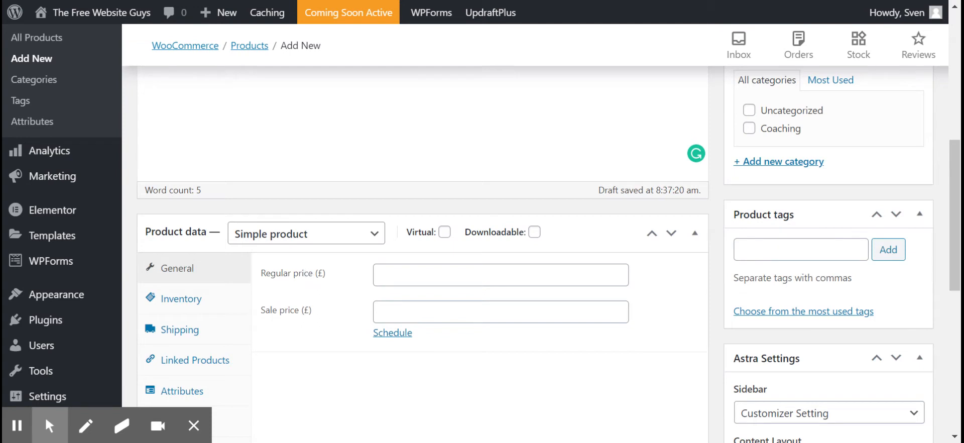
left_click(526, 267)
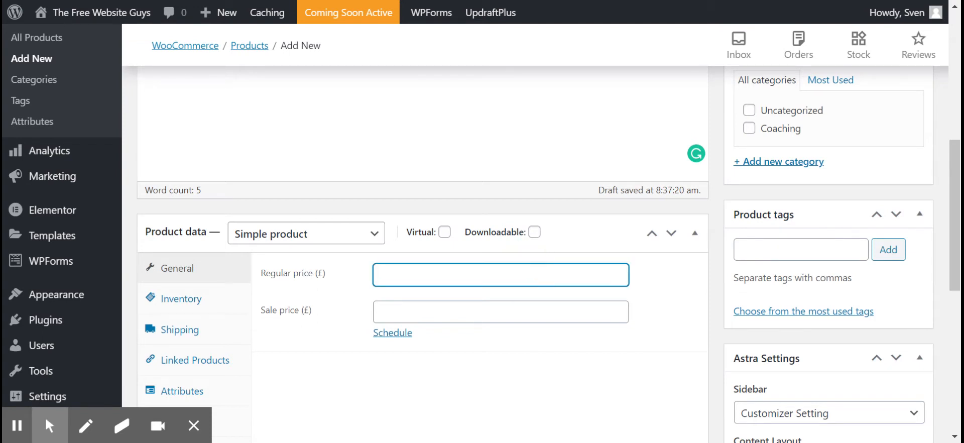
type("300")
left_click(409, 311)
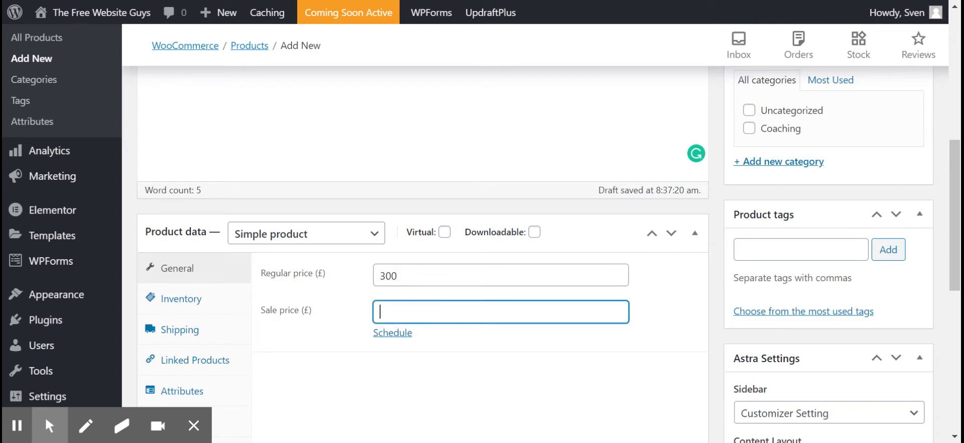
type("25")
type("50")
Enable stock management in the product's inventory data and set the stock quantity to 10.
scroll(216, 241, "down", 2)
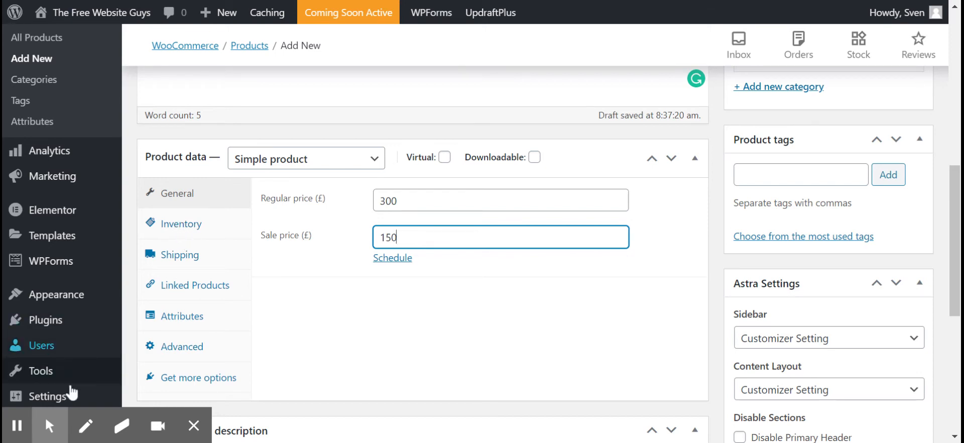
left_click(14, 432)
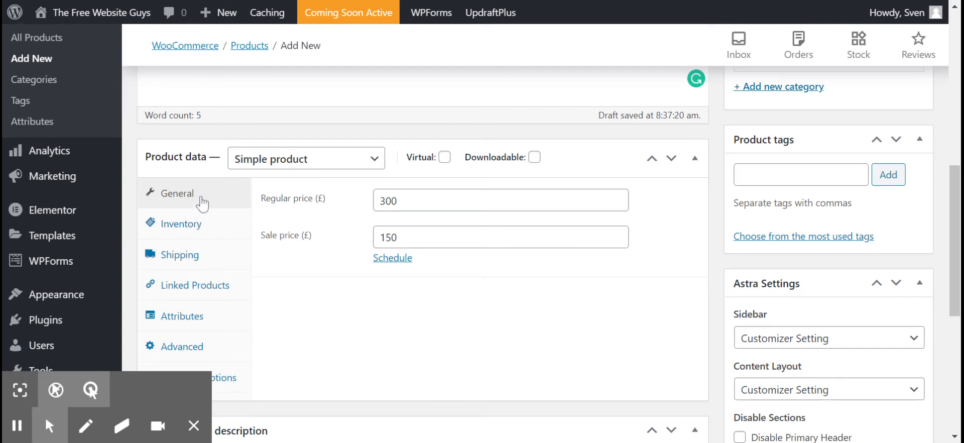
left_click(196, 229)
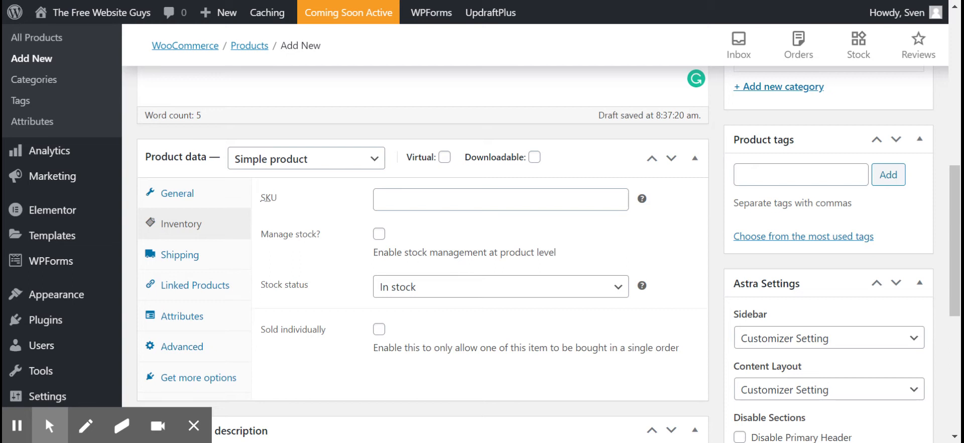
left_click(379, 234)
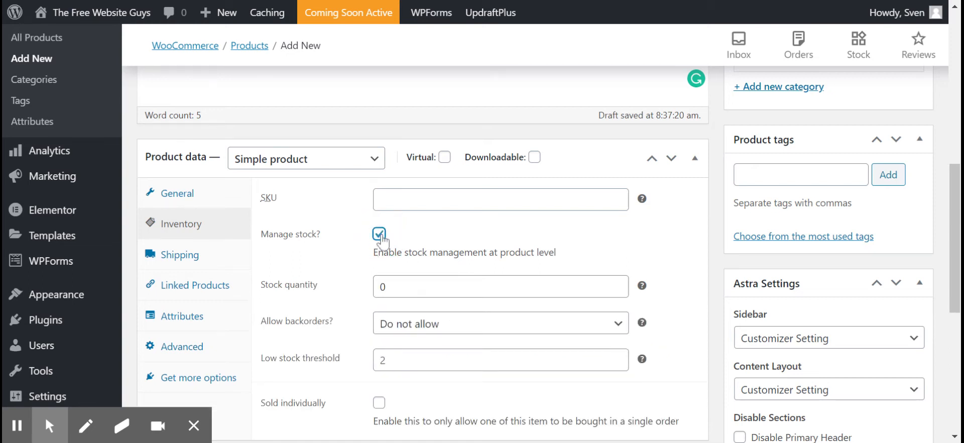
double_click(382, 287)
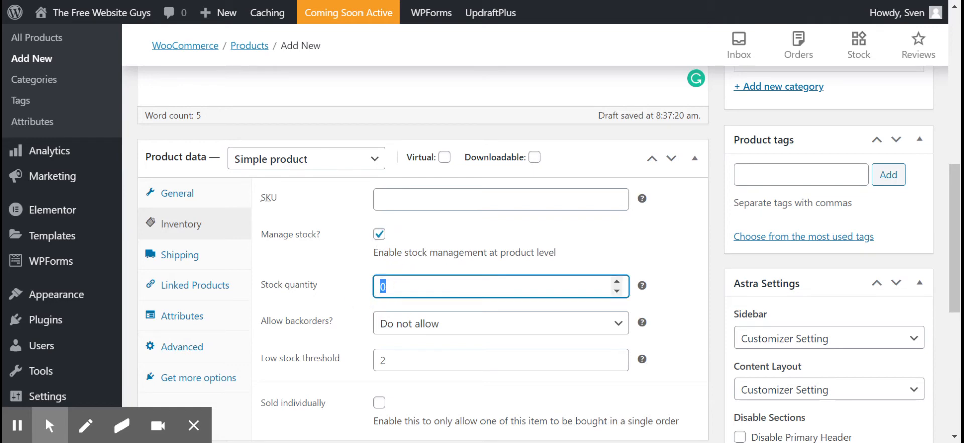
type("10")
Set the low stock threshold to 2 and open the product's shipping settings.
scroll(422, 251, "down", 2)
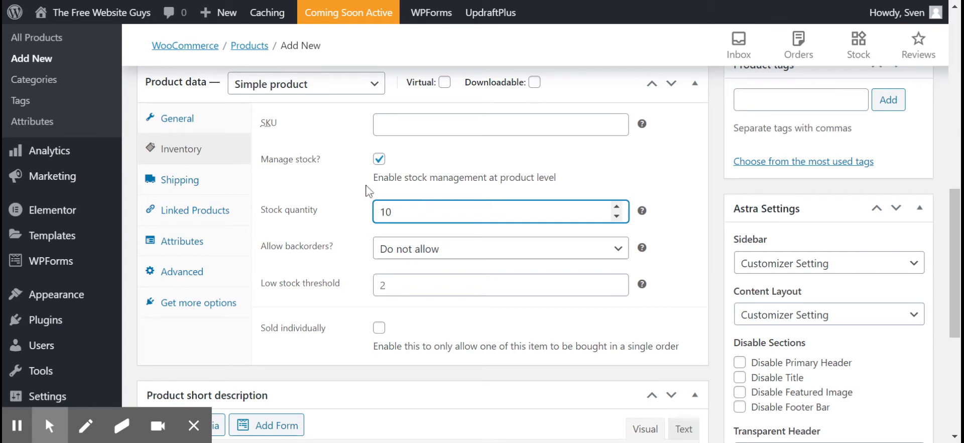
left_click(617, 290)
left_click(617, 290)
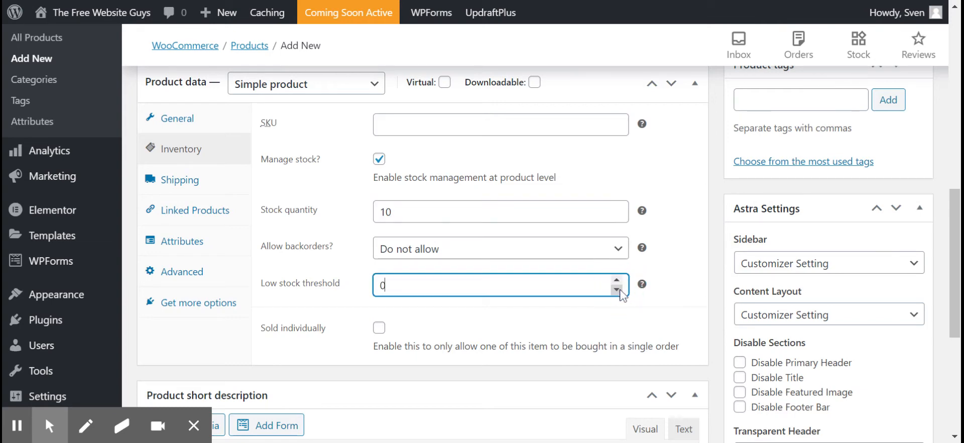
left_click(617, 281)
left_click(617, 280)
left_click(182, 186)
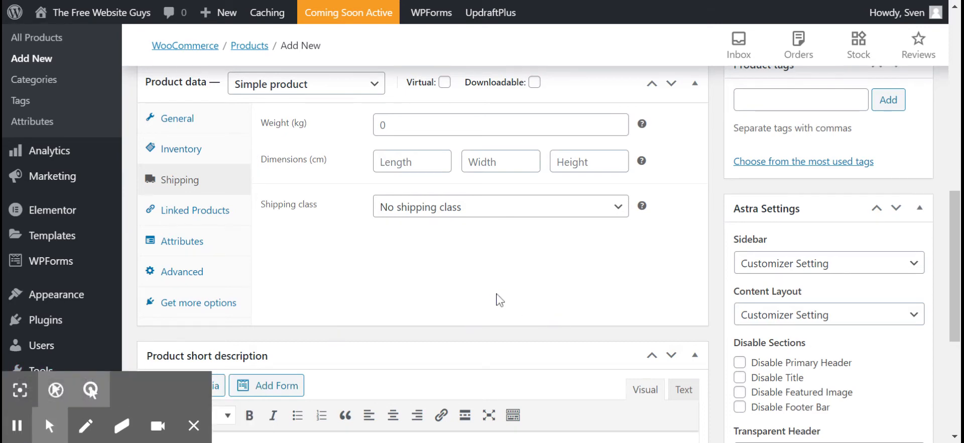
Write "Enter a short text here to describe your product." as the product short description.
scroll(497, 300, "down", 2)
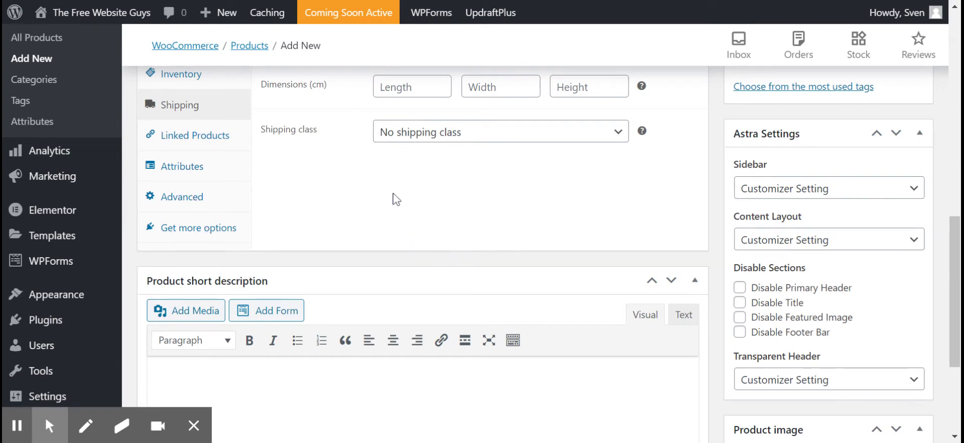
scroll(410, 251, "down", 3)
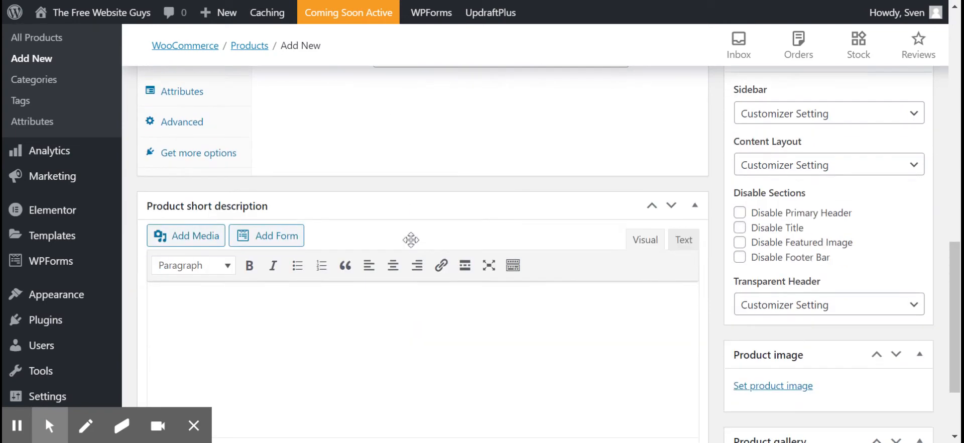
scroll(411, 235, "down", 1)
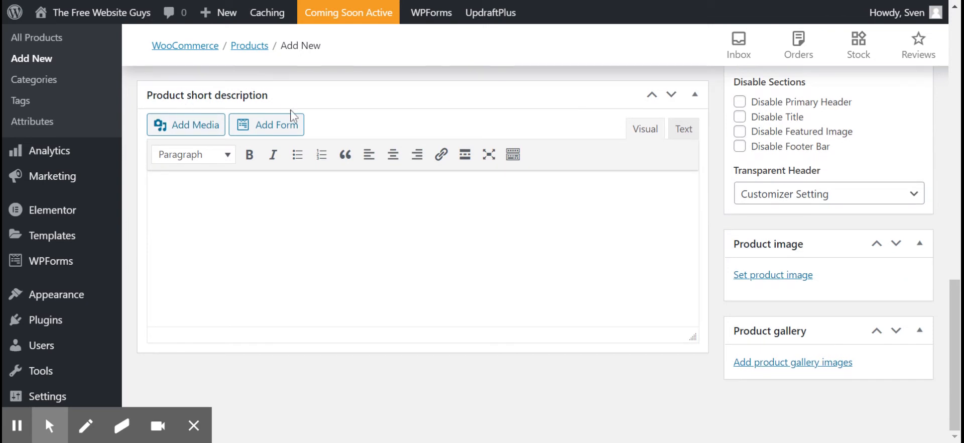
left_click(266, 206)
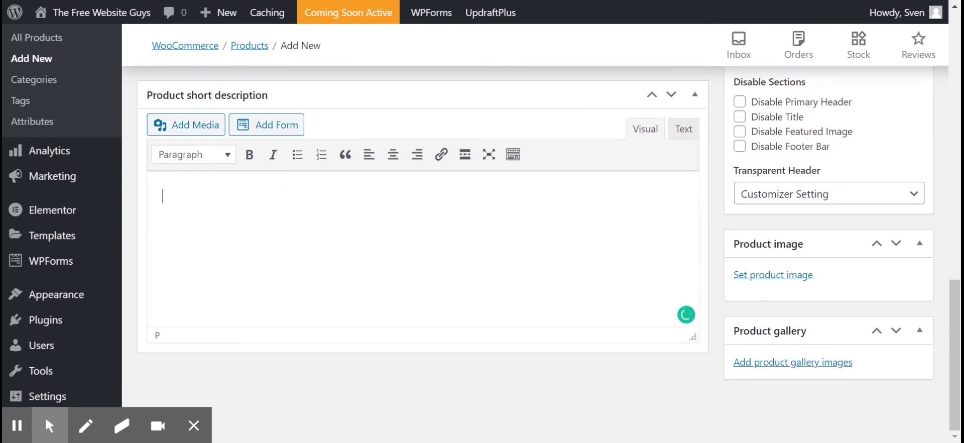
type("Enter a short t")
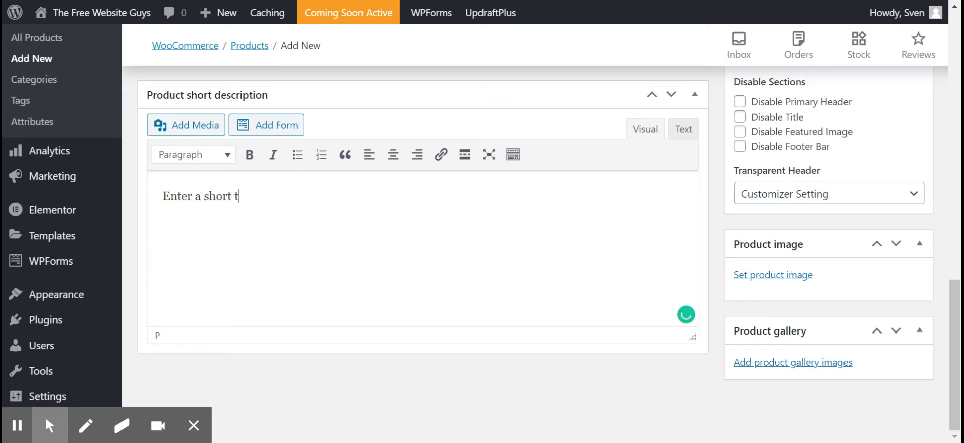
type("ext here to descr")
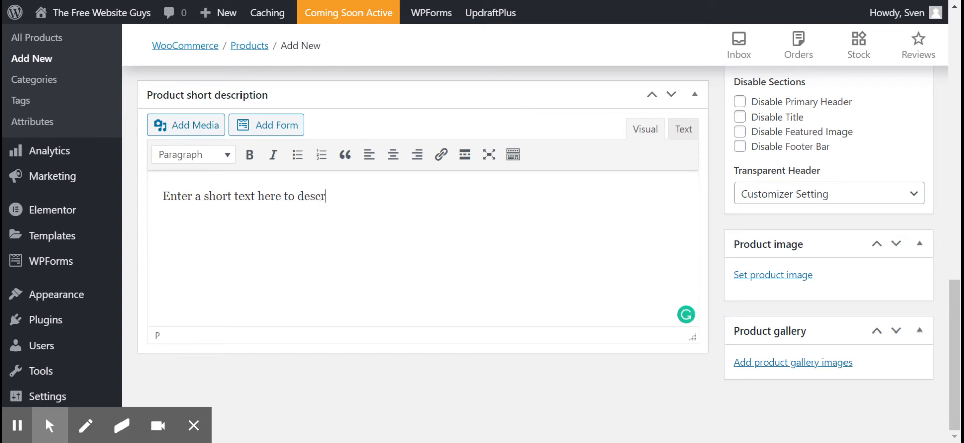
type("ibe your pro")
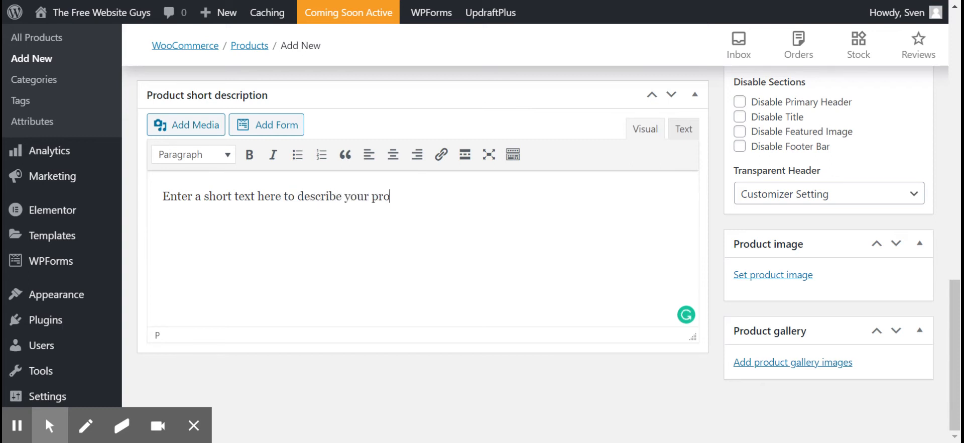
type("duct")
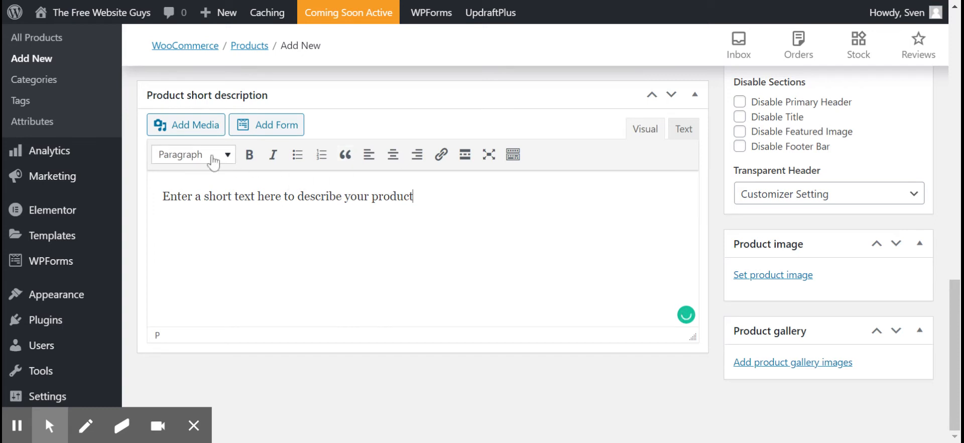
type(".")
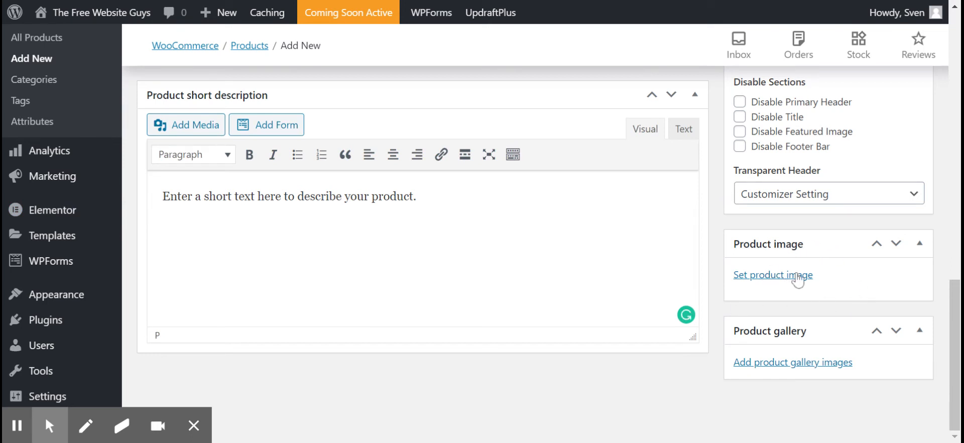
Set the autumn road picture product2-free-img.jpg from the media library as the product image.
left_click(771, 277)
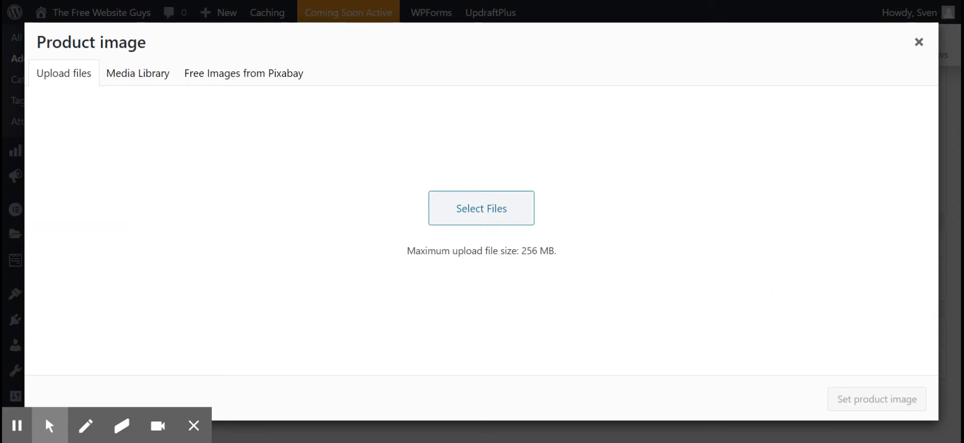
left_click(143, 80)
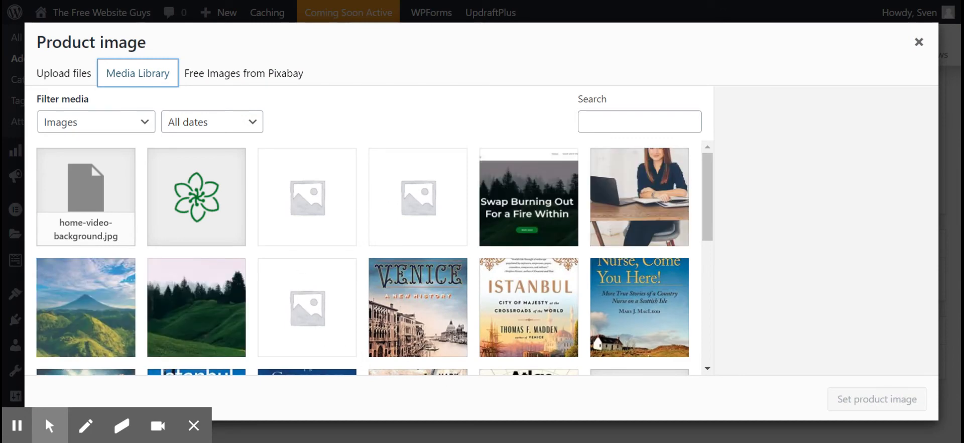
scroll(442, 216, "down", 2)
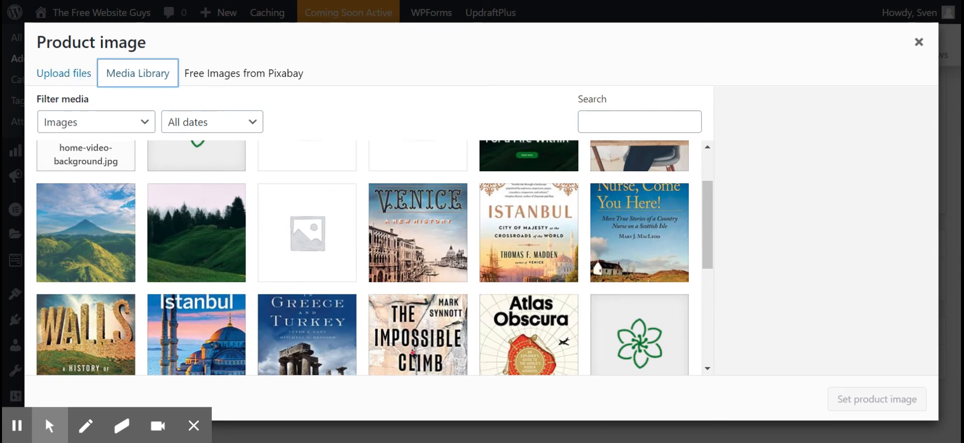
left_click(75, 76)
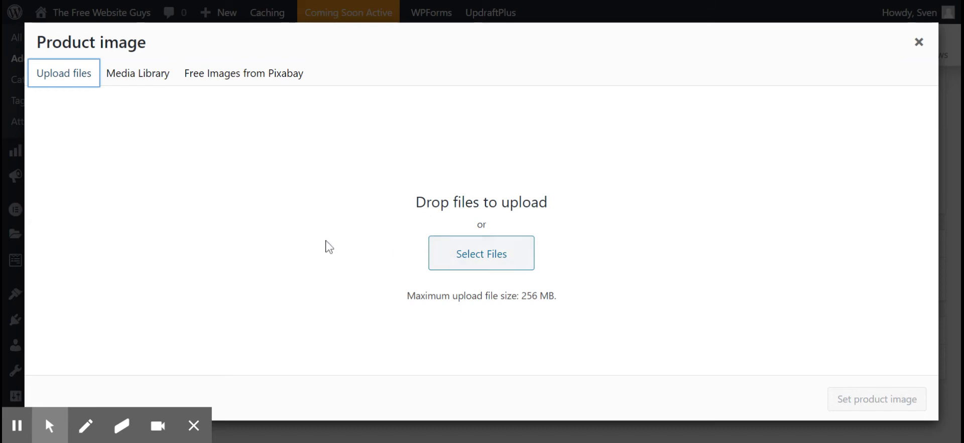
left_click(150, 86)
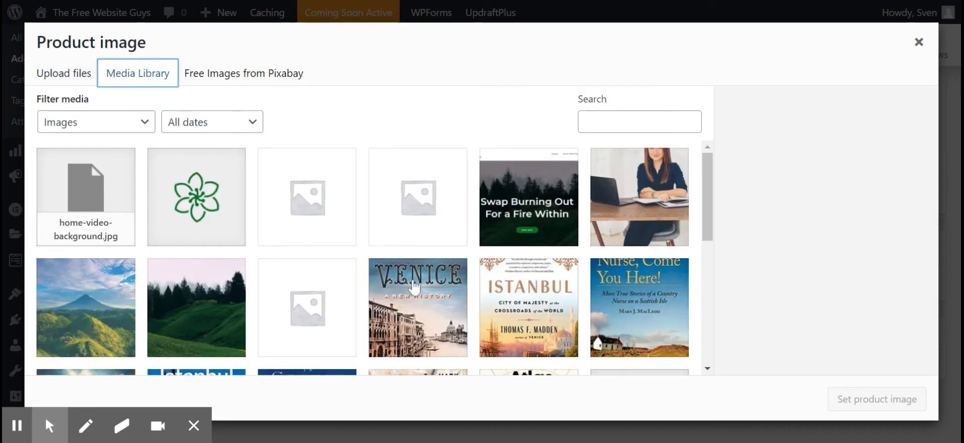
scroll(410, 261, "down", 6)
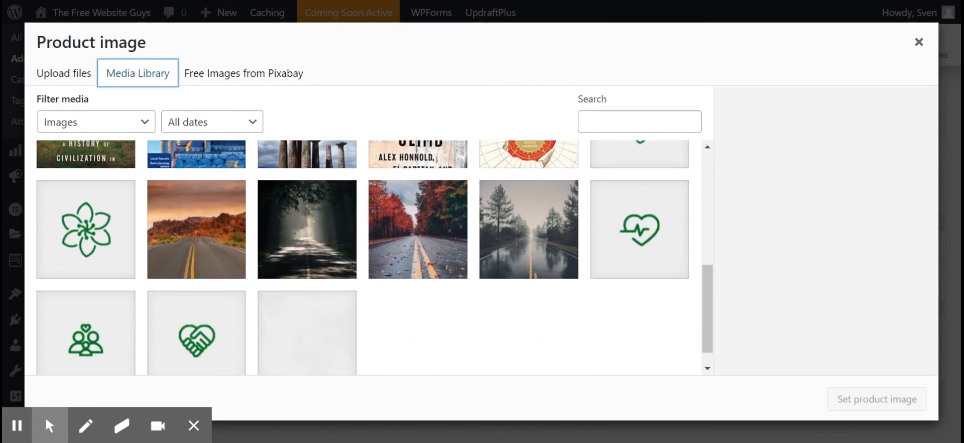
left_click(402, 222)
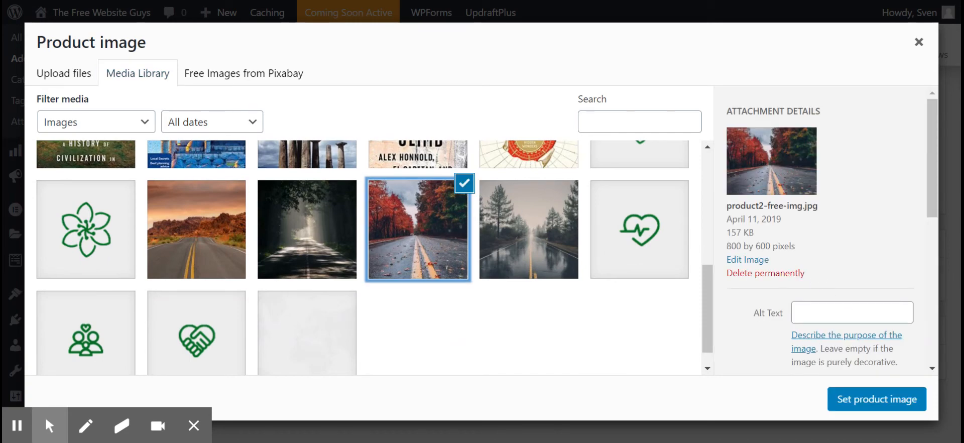
left_click(874, 402)
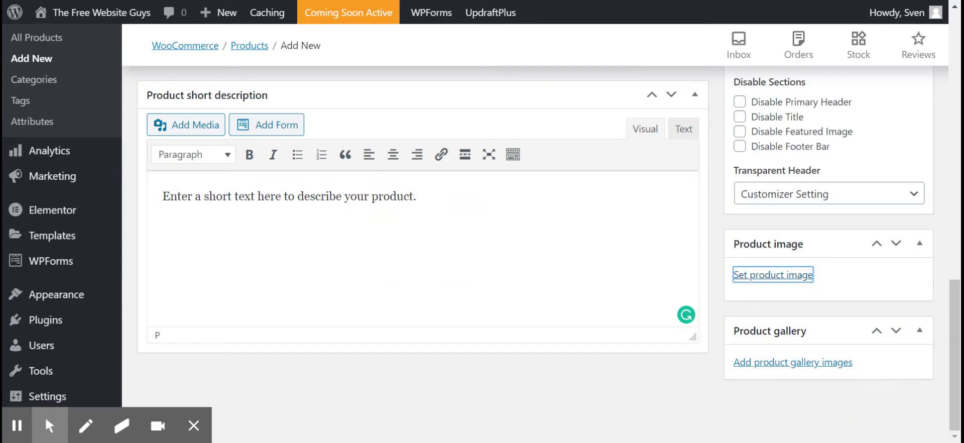
Add the media library images home-banner.jpg and work-with-me.jpg to the product gallery.
scroll(807, 357, "down", 5)
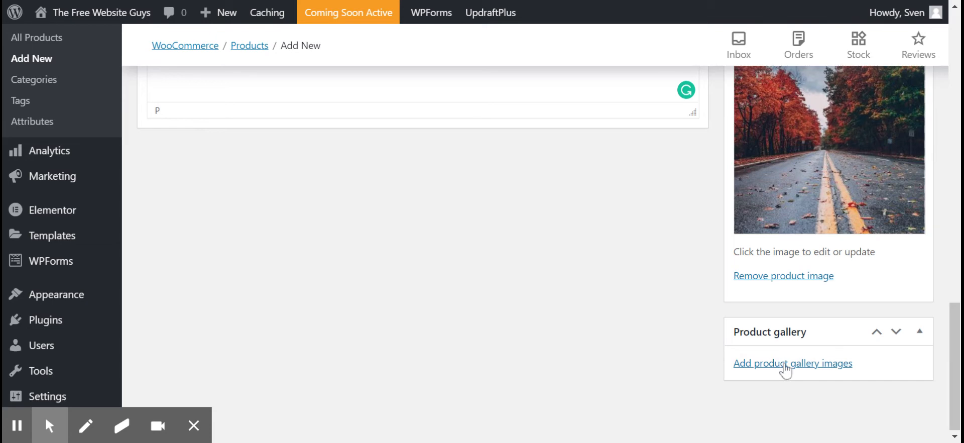
left_click(771, 366)
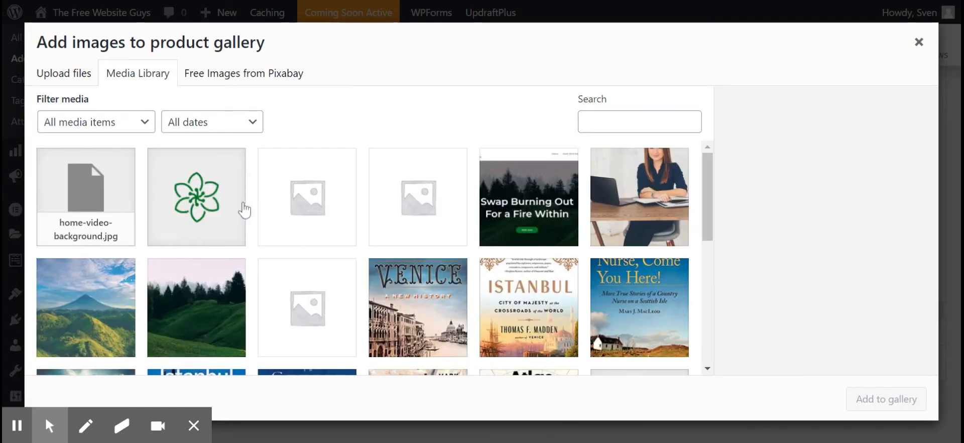
scroll(454, 236, "down", 3)
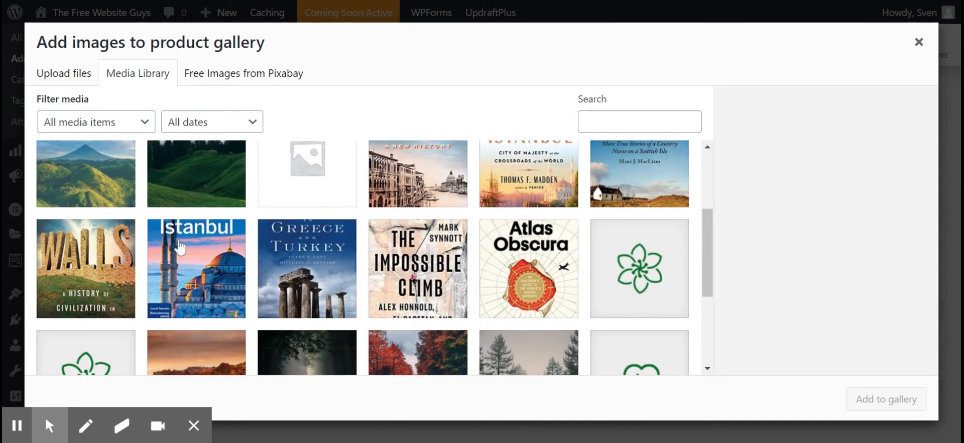
left_click(214, 187)
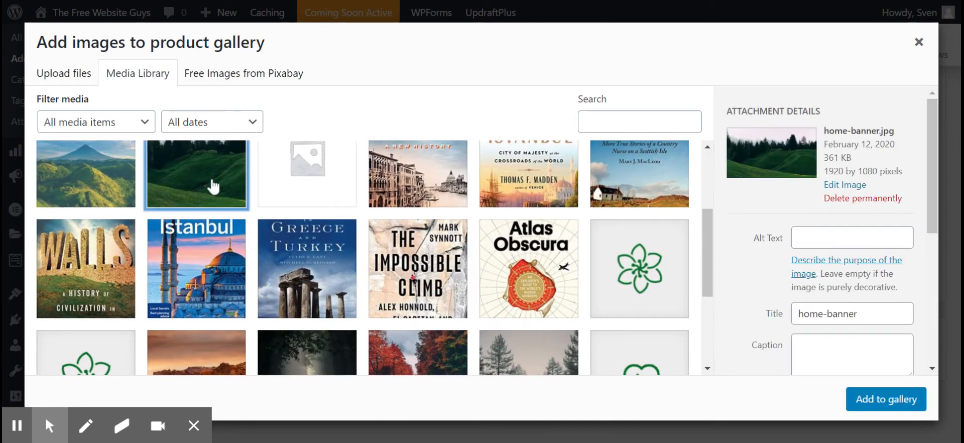
left_click(874, 399)
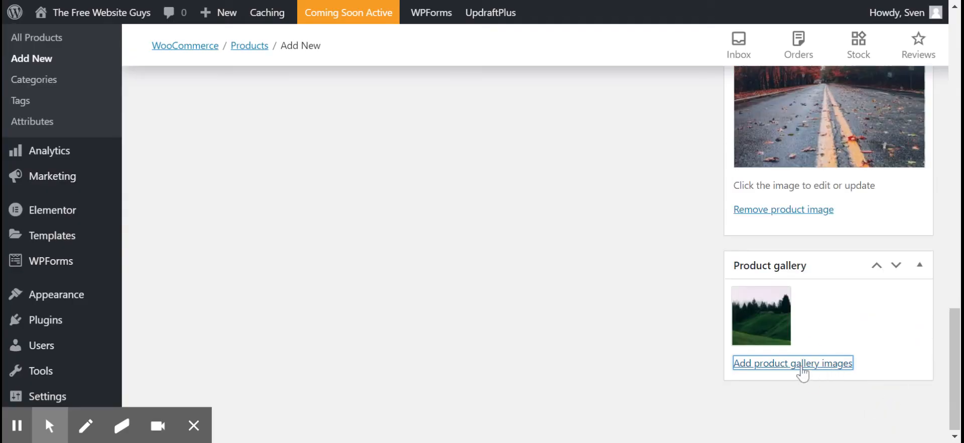
left_click(811, 369)
left_click(57, 176)
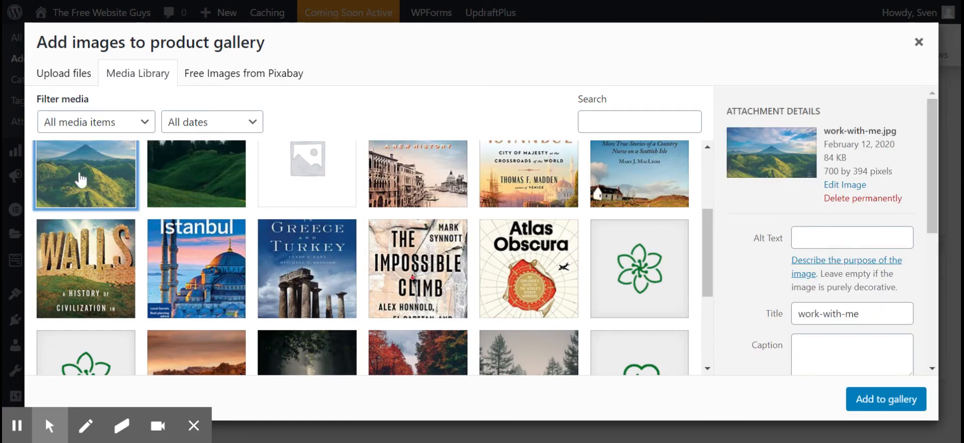
left_click(899, 400)
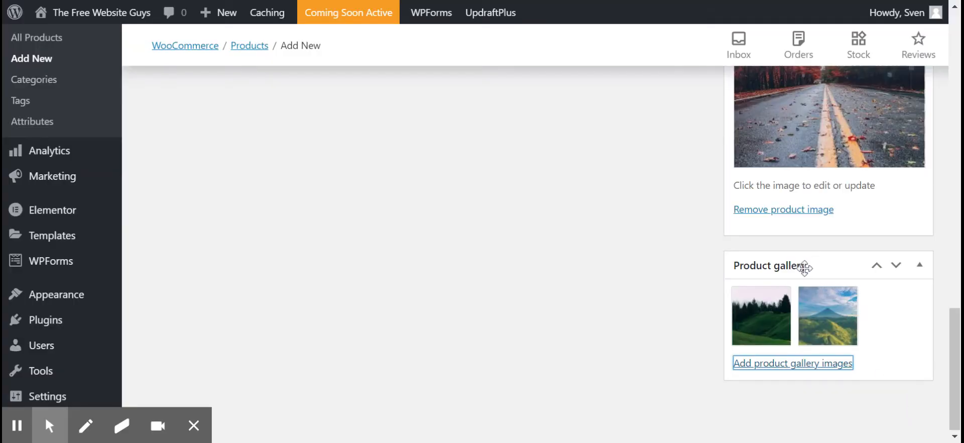
Create a new product category named Bags and also assign the product to the Uncategorized category.
scroll(809, 268, "up", 8)
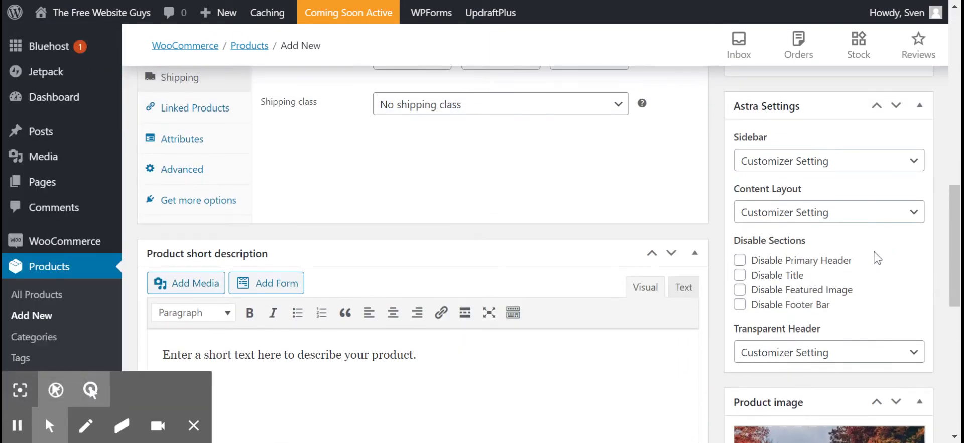
scroll(861, 236, "up", 3)
scroll(422, 251, "up", 3)
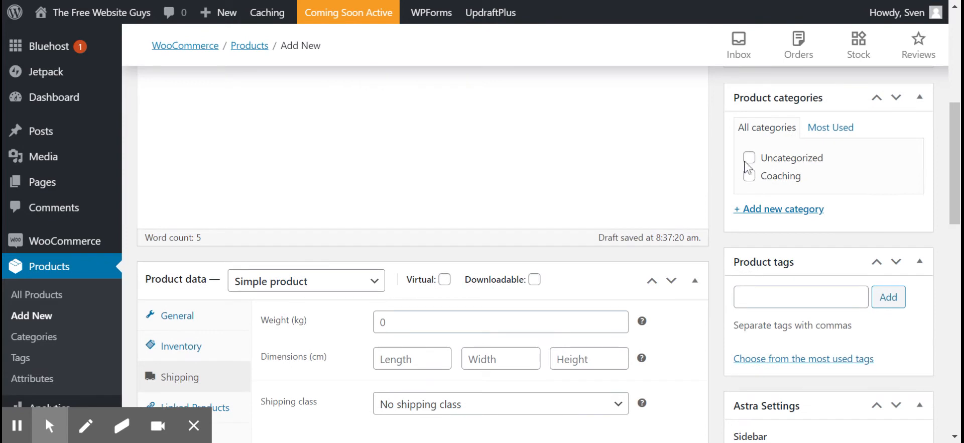
scroll(749, 166, "up", 2)
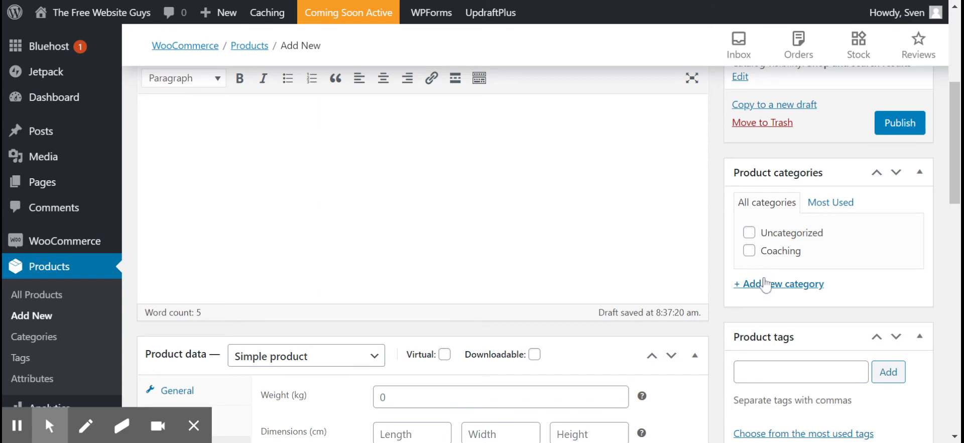
left_click(795, 285)
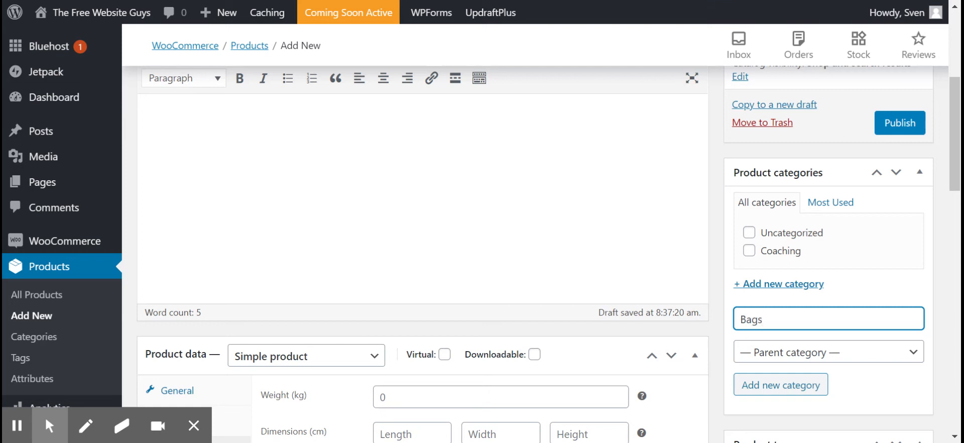
left_click(800, 394)
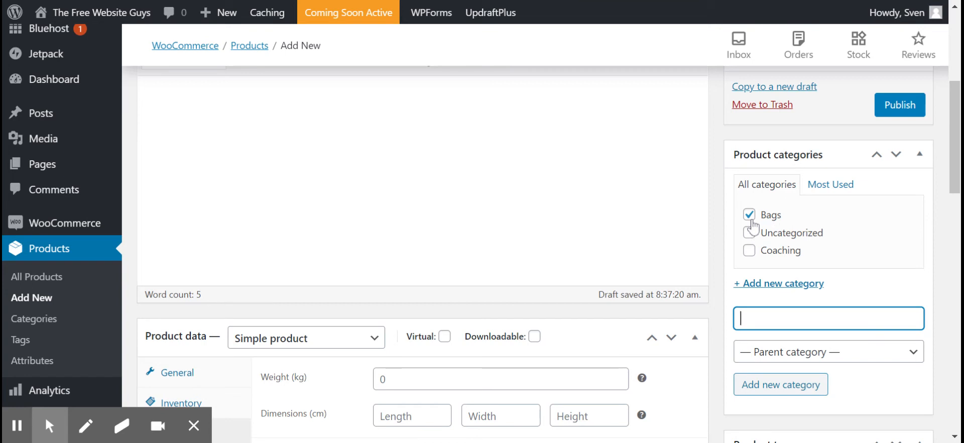
scroll(787, 218, "up", 2)
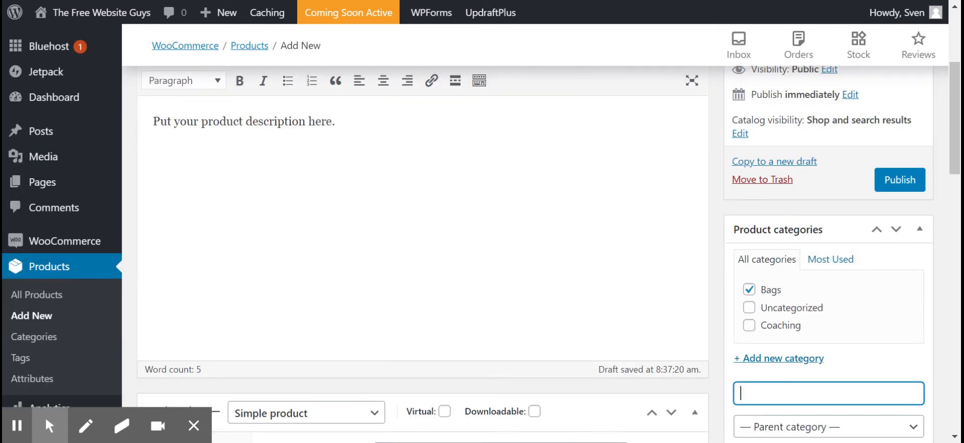
left_click(750, 308)
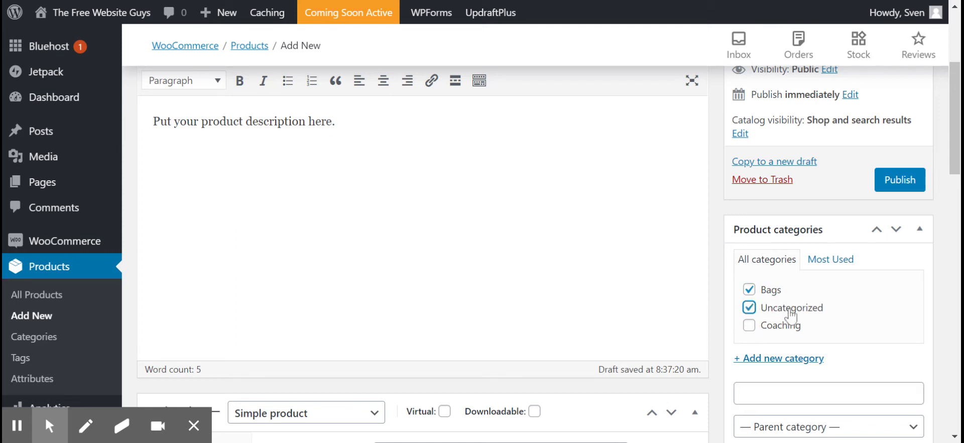
Publish the product.
scroll(795, 274, "up", 2)
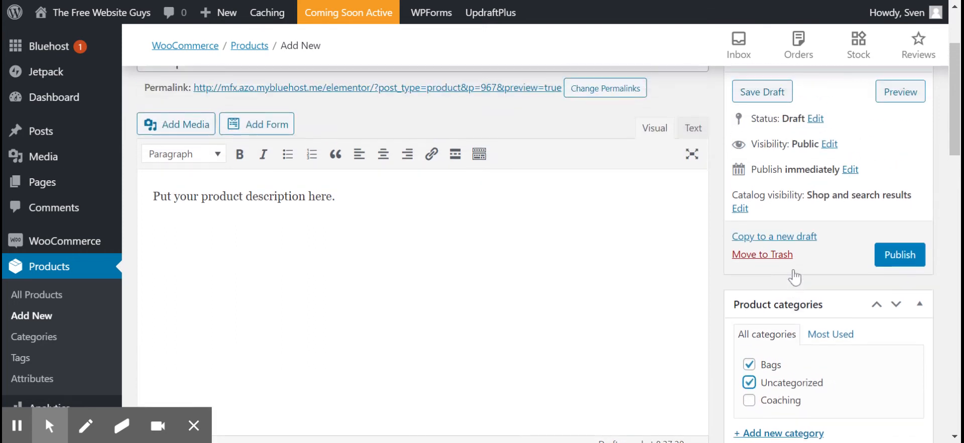
left_click(899, 254)
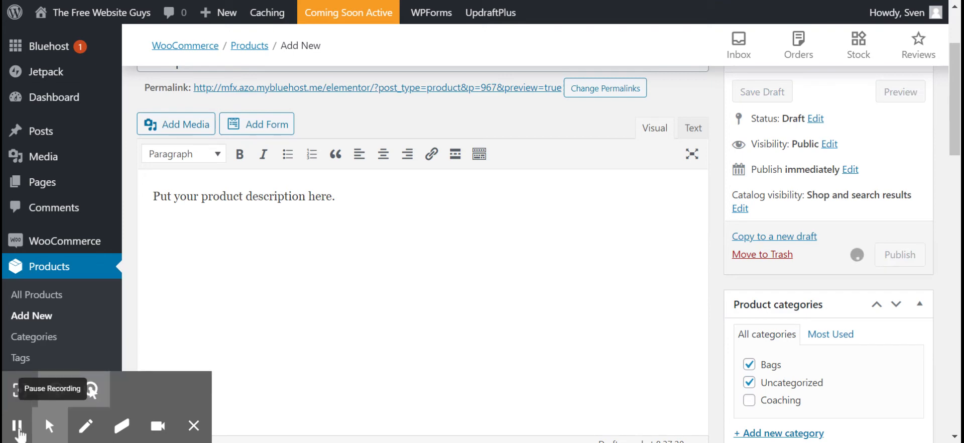
scroll(383, 198, "down", 2)
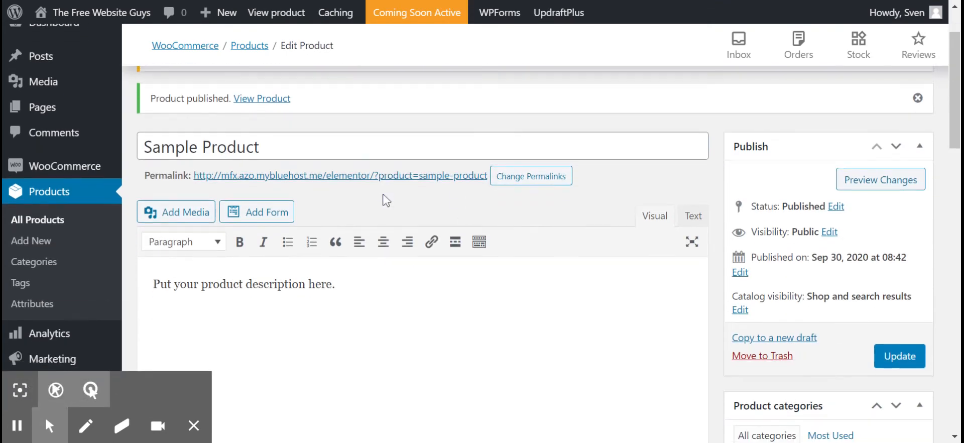
scroll(383, 198, "up", 2)
Visit the live site's Shop page, find the Sample Product listing and open its product page.
mouse_move(82, 22)
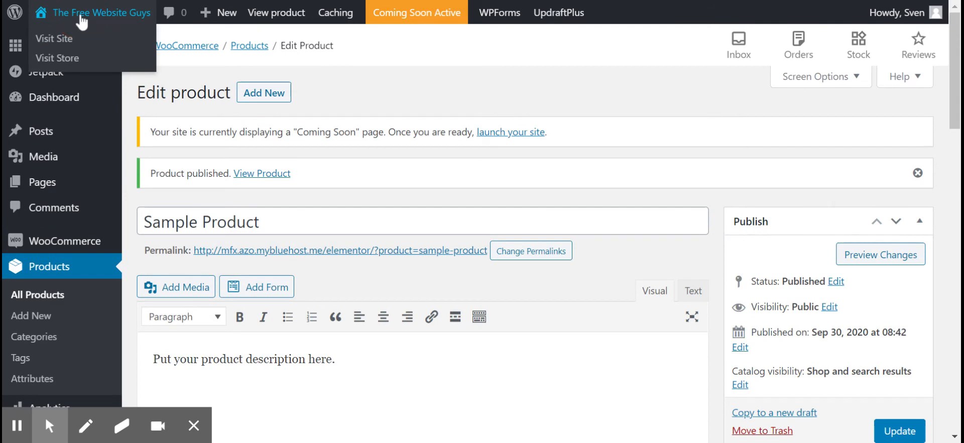
left_click(53, 39)
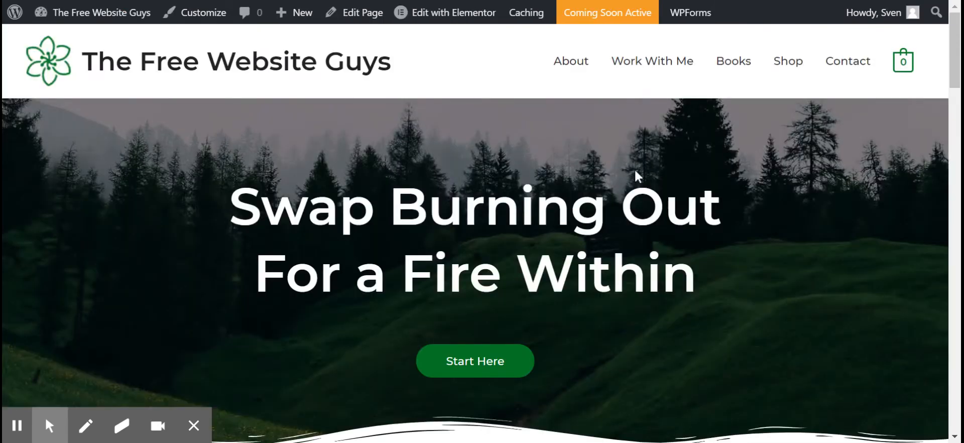
left_click(789, 68)
scroll(345, 211, "down", 10)
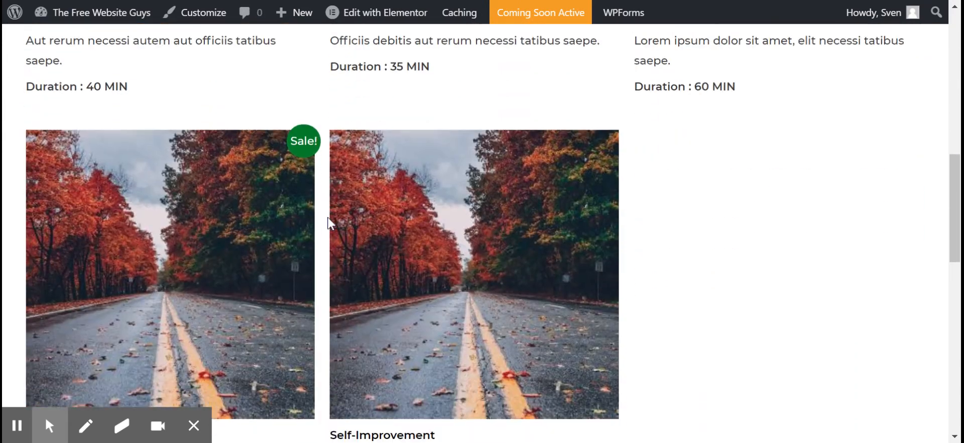
scroll(330, 223, "down", 1)
scroll(251, 195, "down", 4)
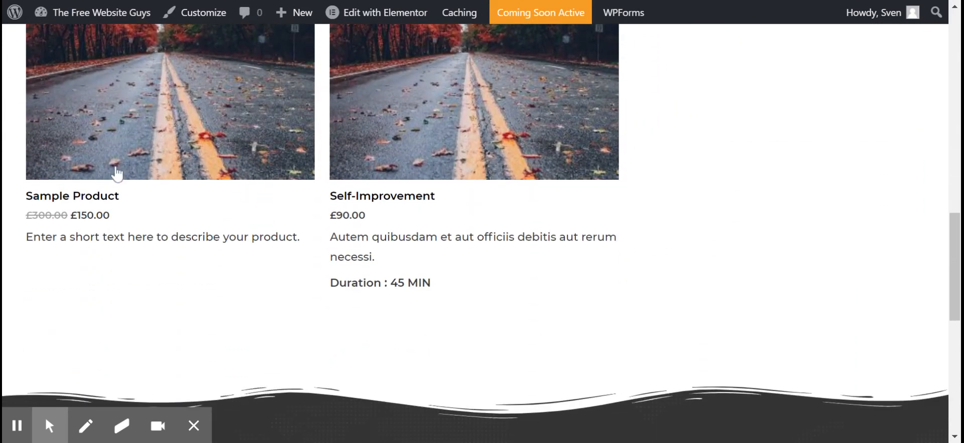
scroll(114, 173, "up", 3)
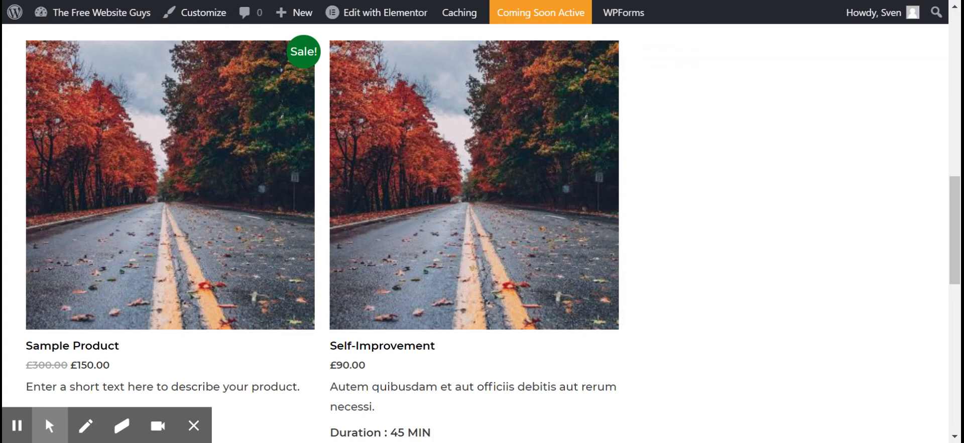
left_click(201, 241)
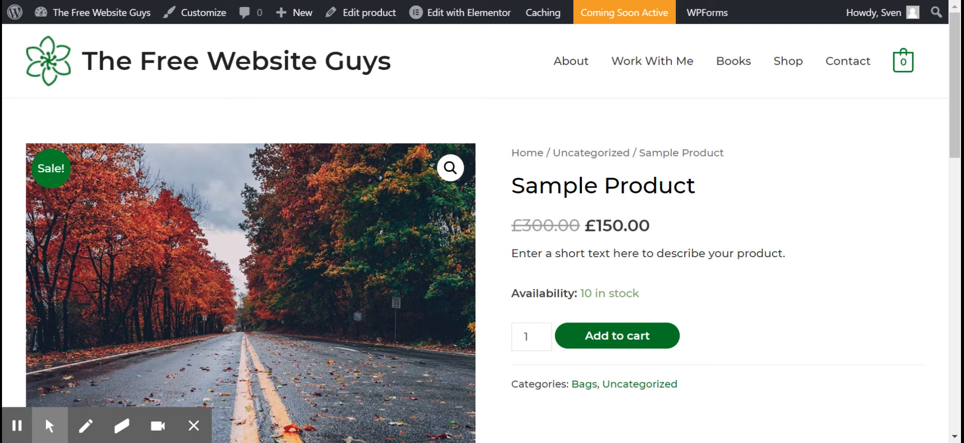
Check the short description and the stock availability on the Sample Product page.
left_click_drag(513, 258, 789, 258)
left_click(760, 254)
left_click_drag(512, 294, 656, 294)
left_click(568, 294)
left_click(573, 294)
left_click(659, 294)
Review the product's categories and view the forest and mountain images in its gallery.
scroll(667, 271, "down", 3)
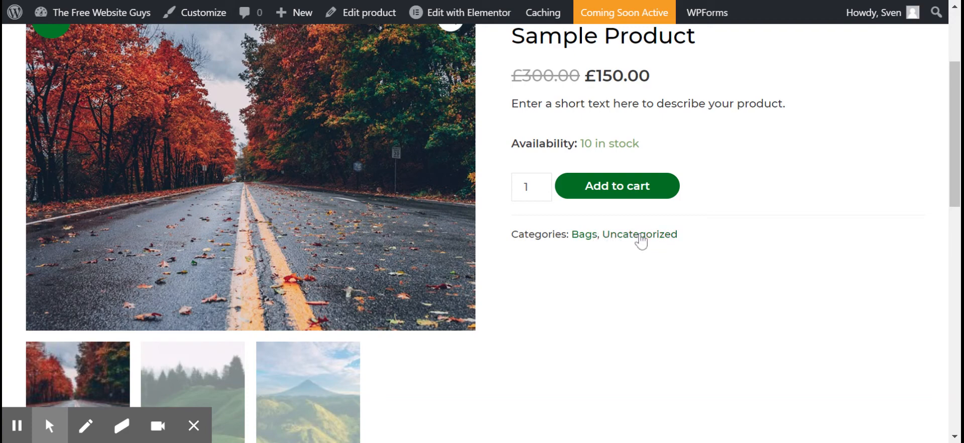
scroll(480, 297, "down", 2)
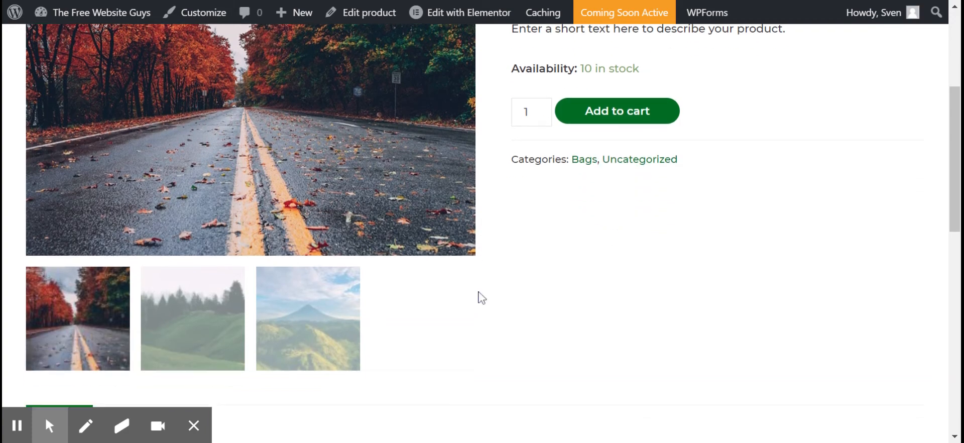
left_click(205, 324)
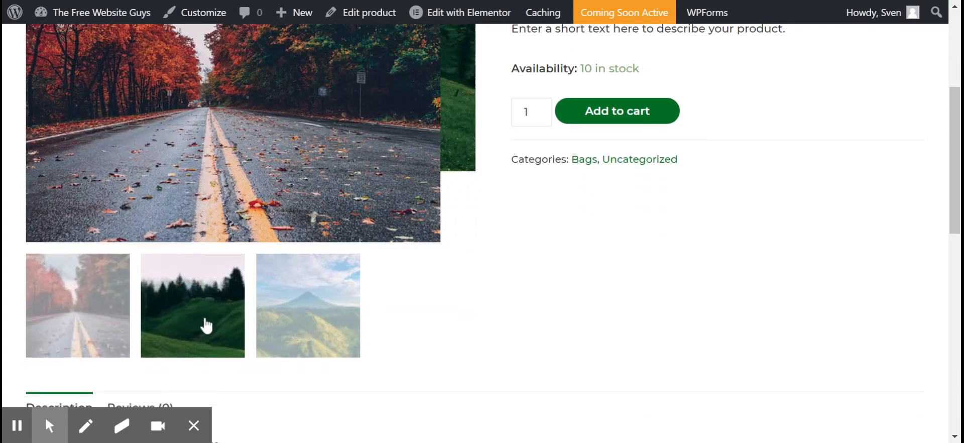
left_click(334, 271)
scroll(313, 250, "up", 3)
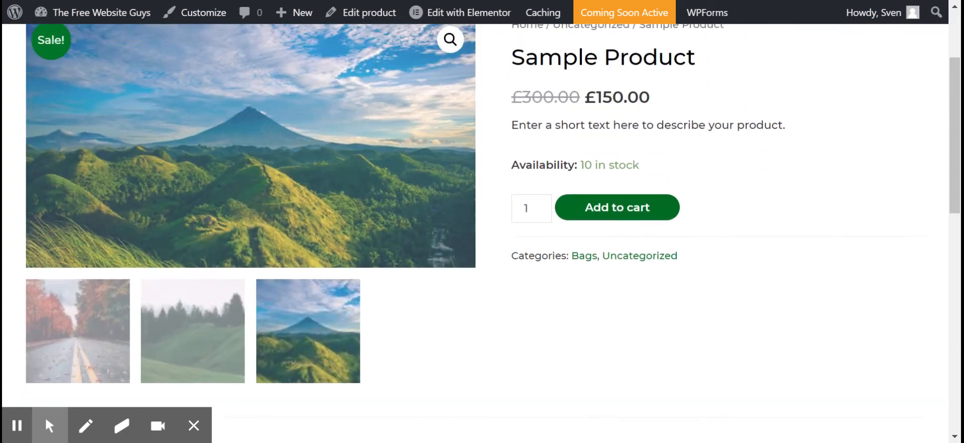
View the autumn road and forest images in the Sample Product gallery.
scroll(146, 329, "up", 1)
left_click(119, 360)
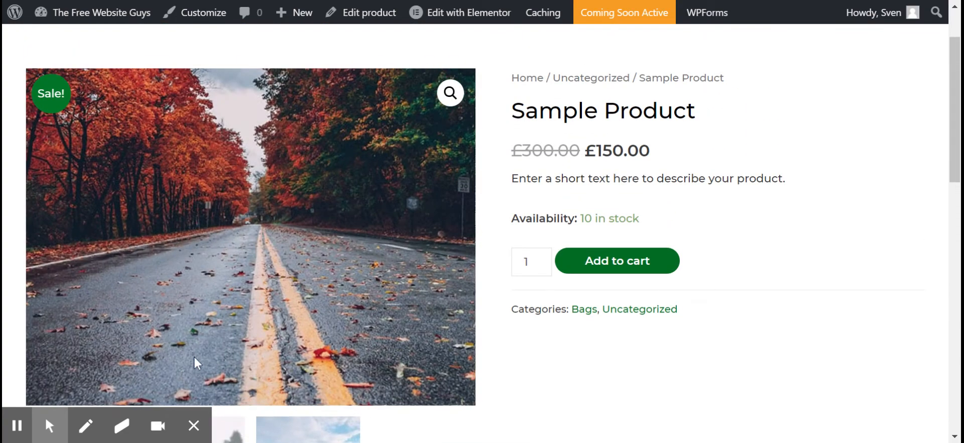
scroll(194, 357, "down", 3)
left_click(196, 352)
Read the Sample Product's description and look through its reviews section and review form.
scroll(204, 327, "down", 5)
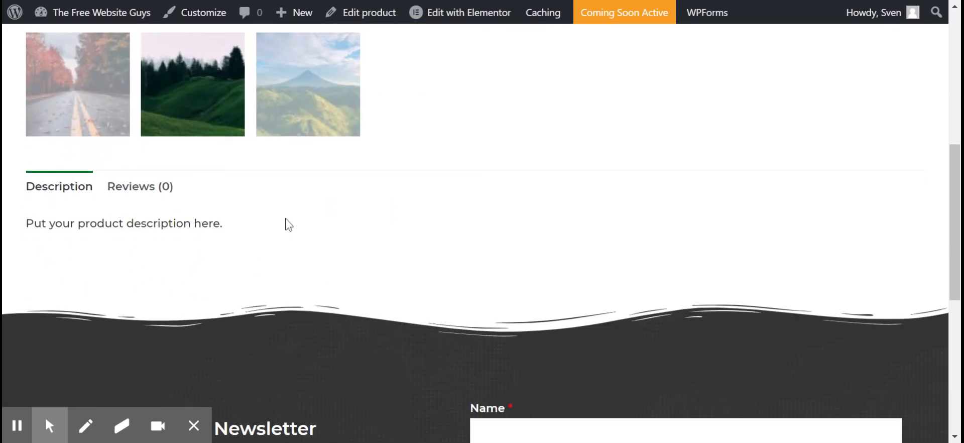
left_click(144, 197)
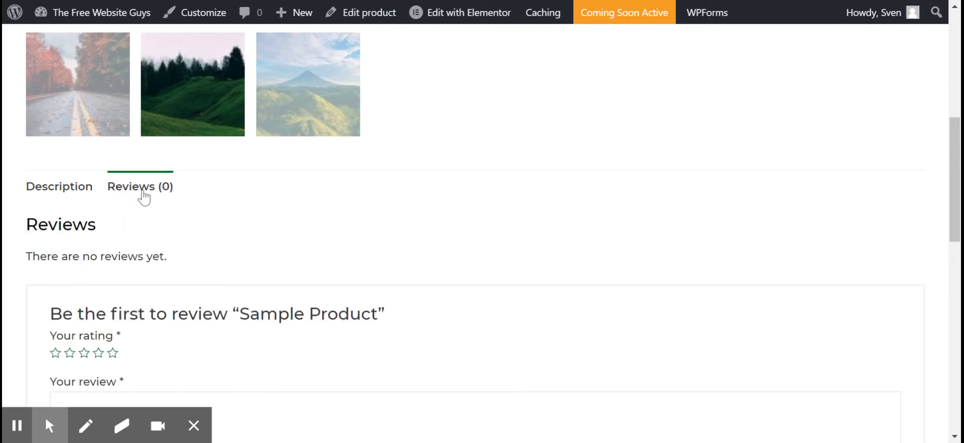
scroll(176, 236, "down", 3)
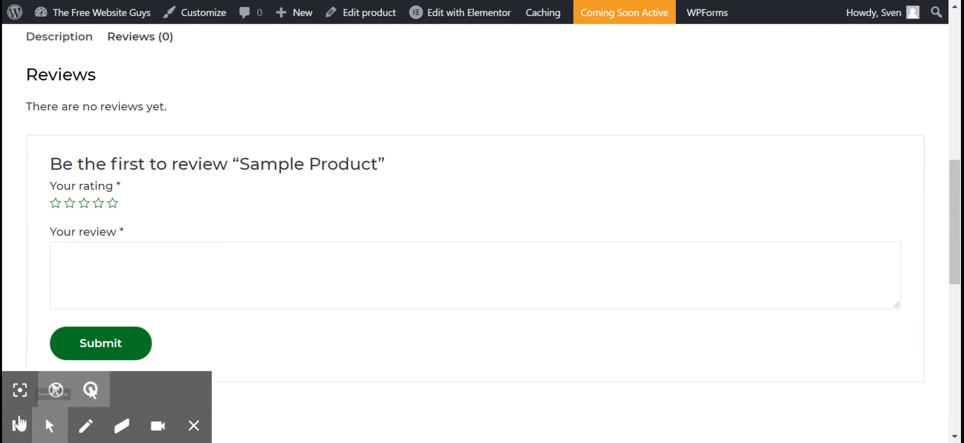
scroll(140, 204, "up", 1)
scroll(139, 204, "up", 10)
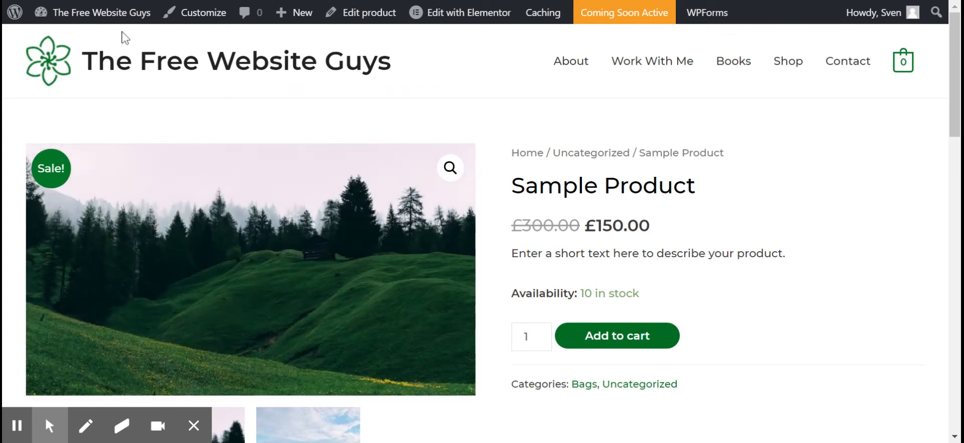
Go to the site's dashboard, open the general WooCommerce settings and look over the store address fields.
mouse_move(107, 20)
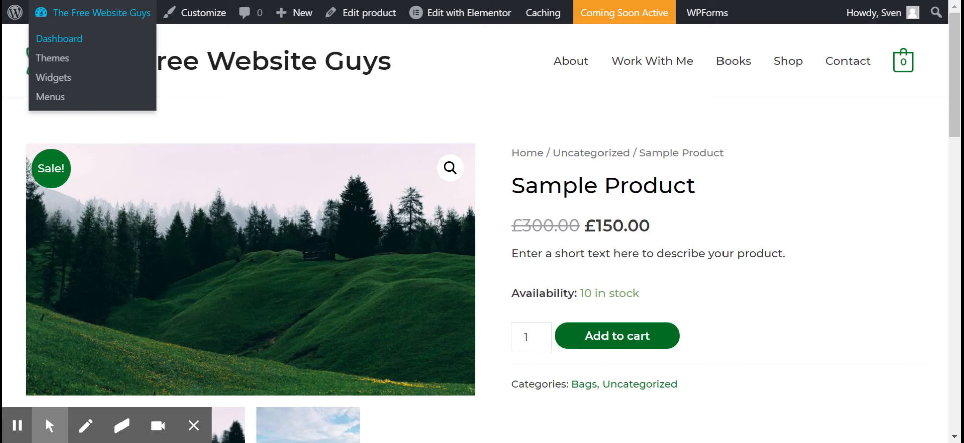
left_click(59, 39)
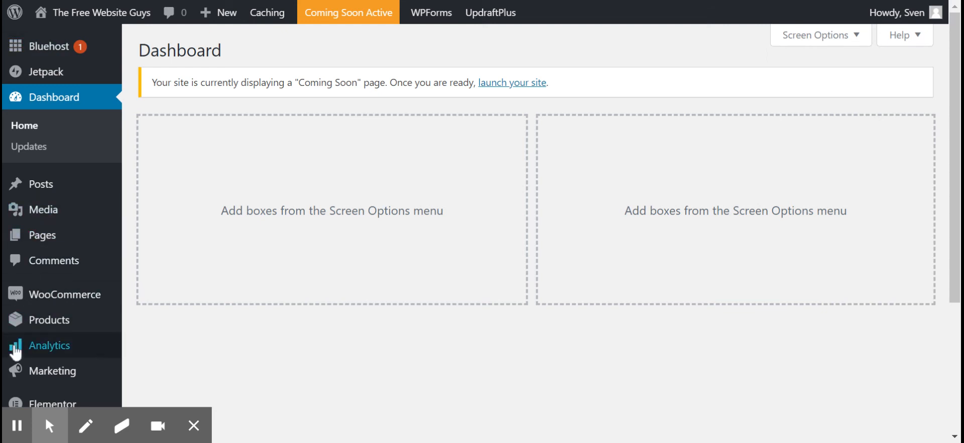
mouse_move(70, 304)
left_click(146, 363)
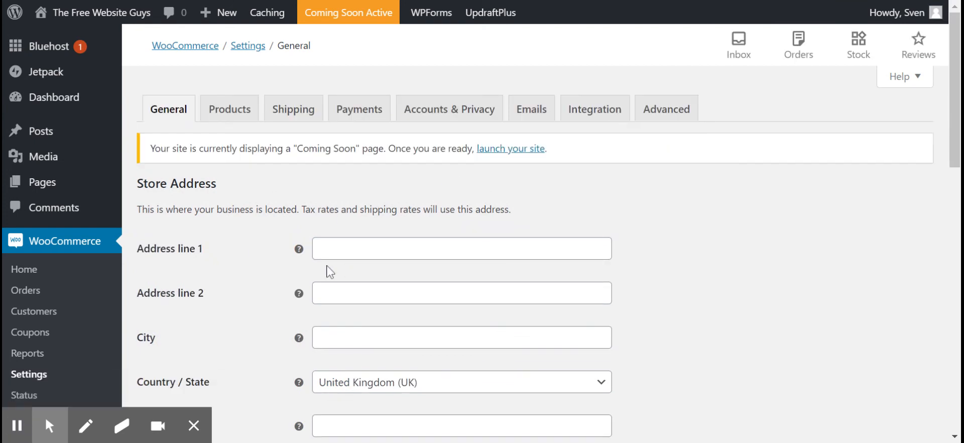
scroll(296, 196, "down", 2)
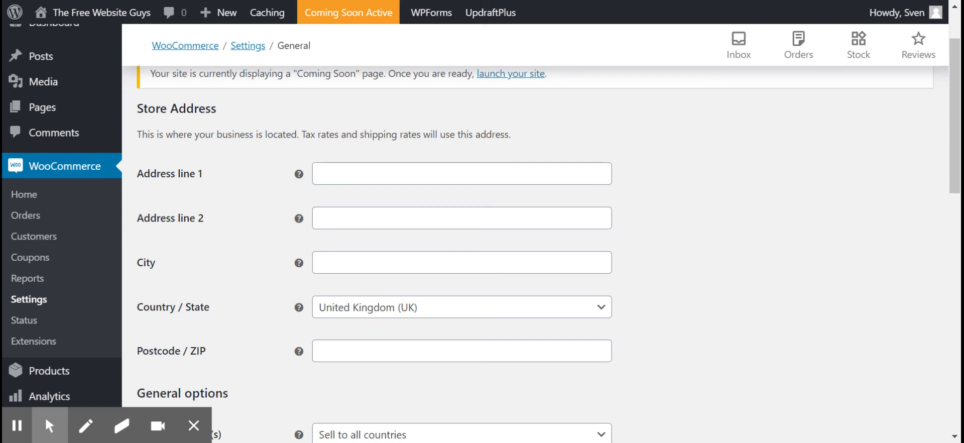
Set the store currency to United States (US) dollar ($) and save the general settings.
scroll(502, 251, "down", 10)
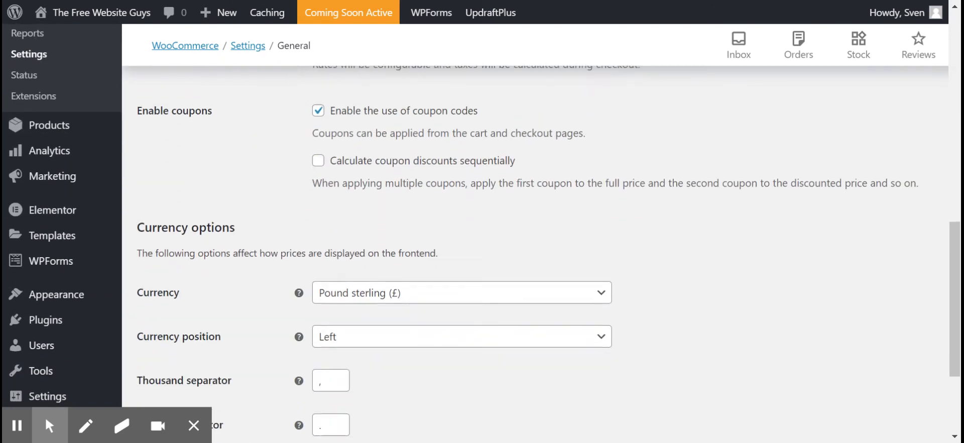
scroll(503, 226, "down", 3)
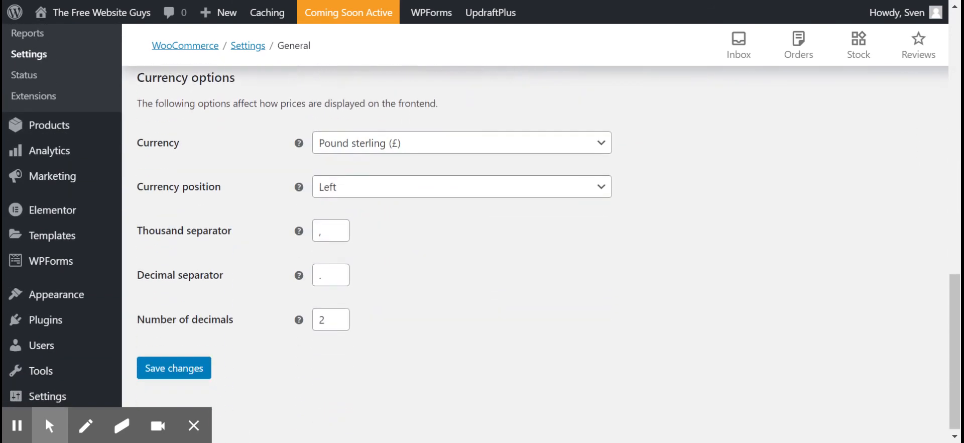
left_click(411, 145)
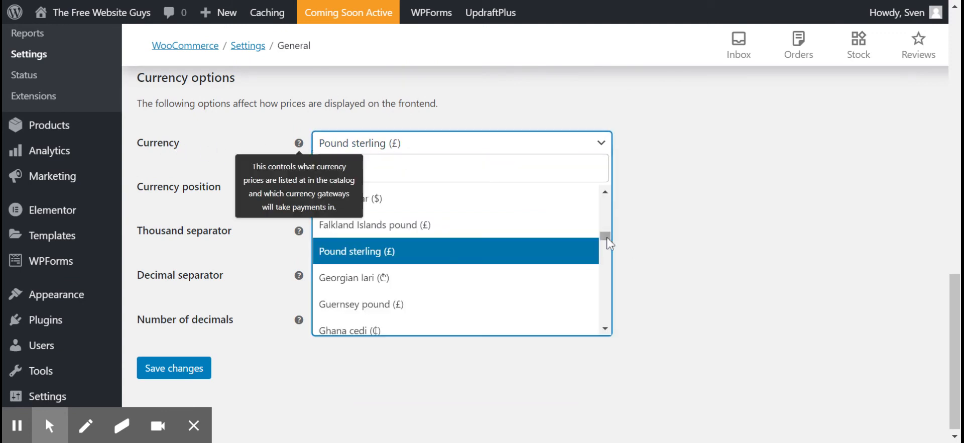
left_click_drag(605, 236, 606, 324)
scroll(516, 262, "up", 2)
scroll(516, 266, "up", 2)
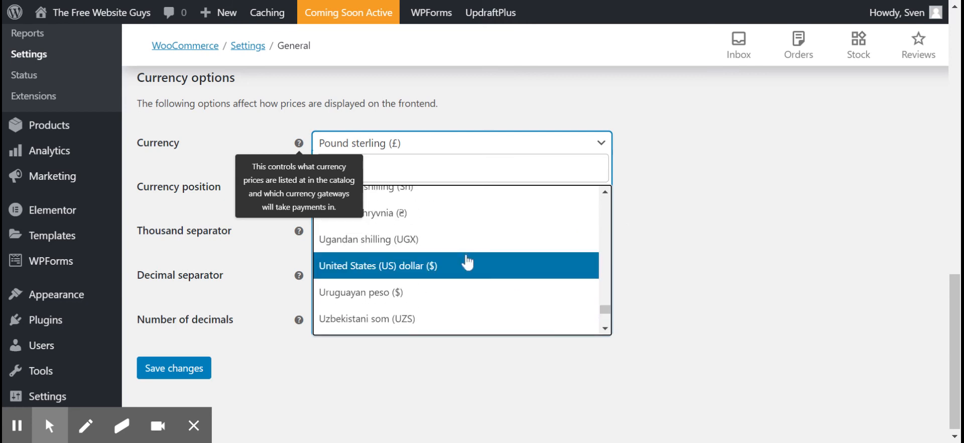
left_click(397, 265)
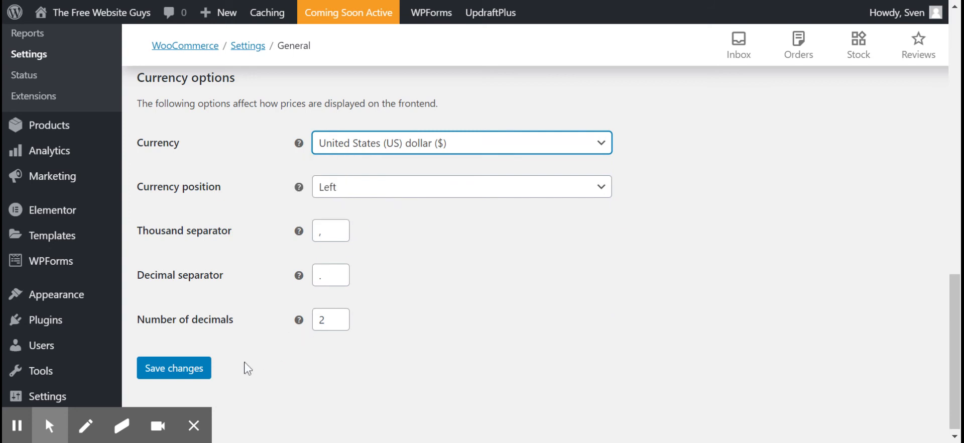
left_click(172, 371)
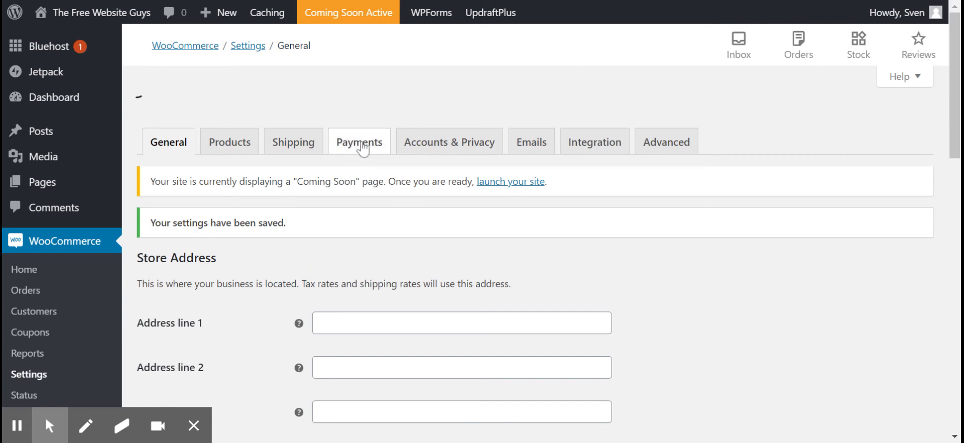
Enable PayPal Standard as a payment method in the WooCommerce payment settings and save the changes.
left_click(376, 113)
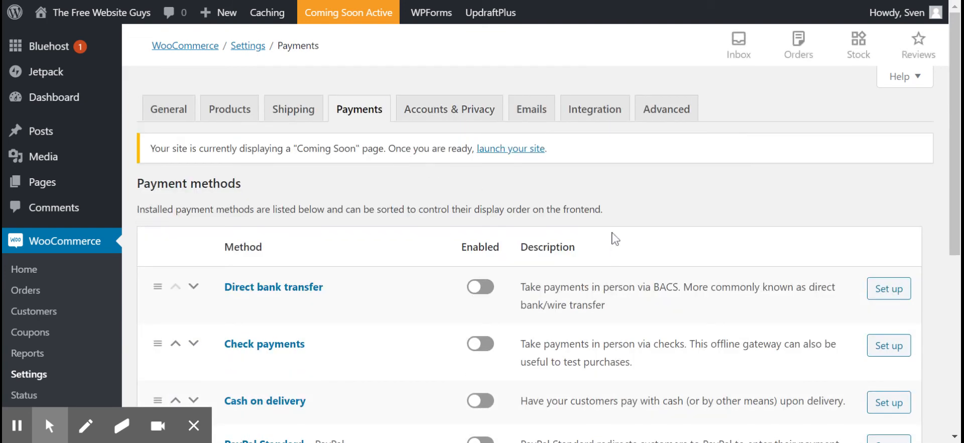
scroll(596, 168, "down", 2)
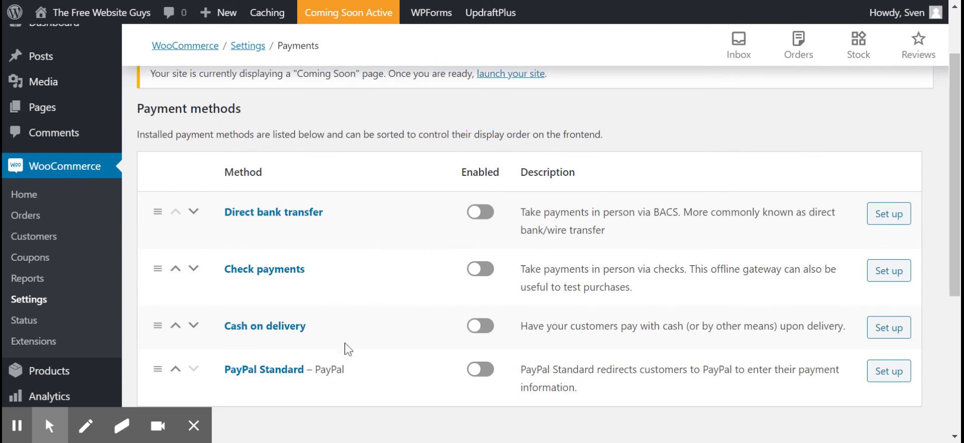
left_click(480, 371)
scroll(493, 341, "down", 2)
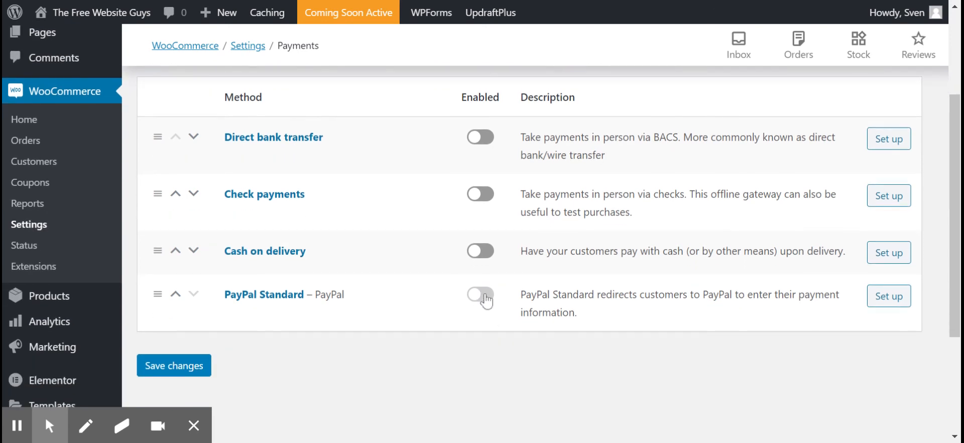
left_click(175, 373)
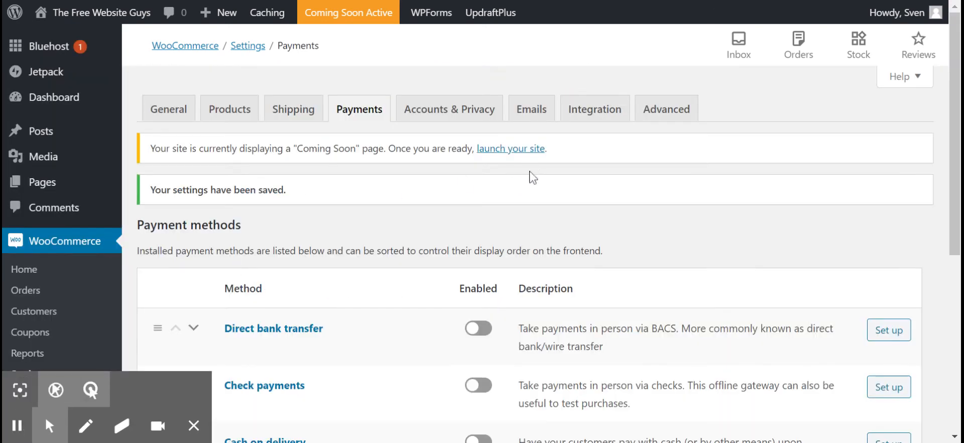
Open the PayPal Standard settings and review the PayPal email, sandbox, logging and API credential options.
scroll(532, 181, "down", 6)
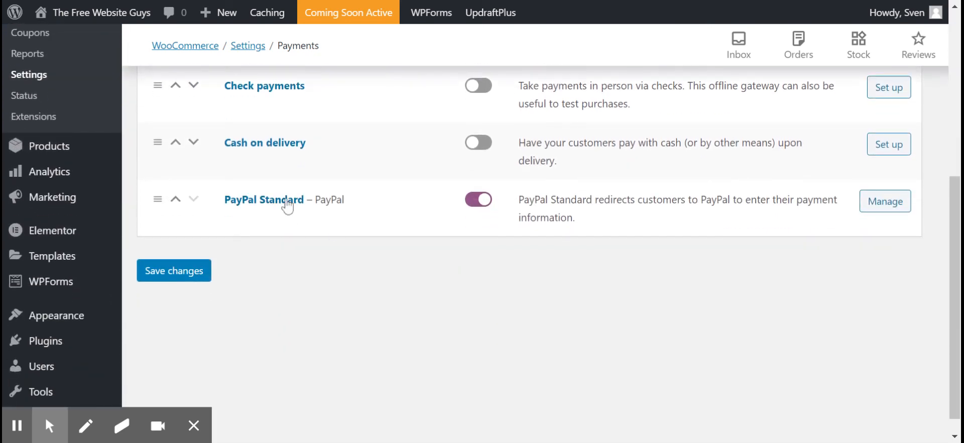
scroll(627, 221, "up", 2)
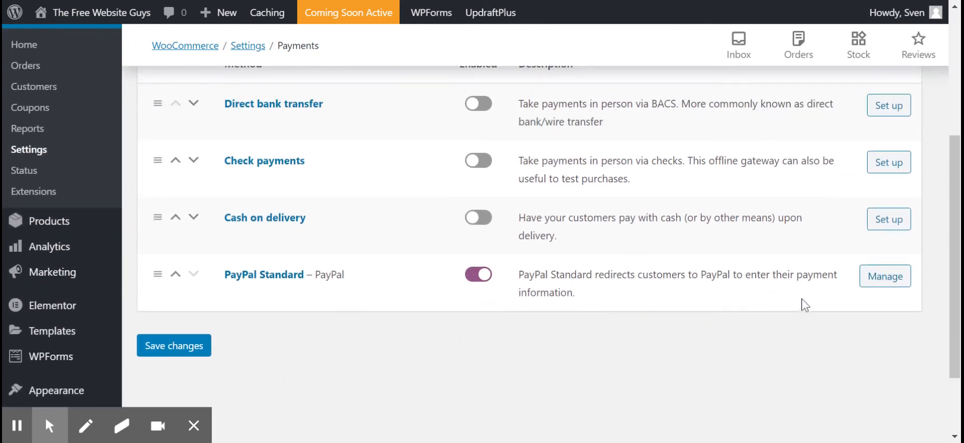
left_click(886, 281)
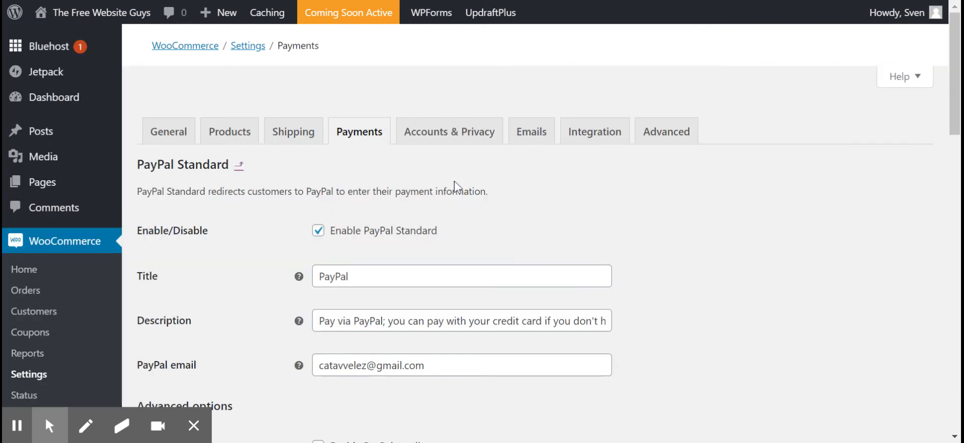
scroll(452, 283, "down", 3)
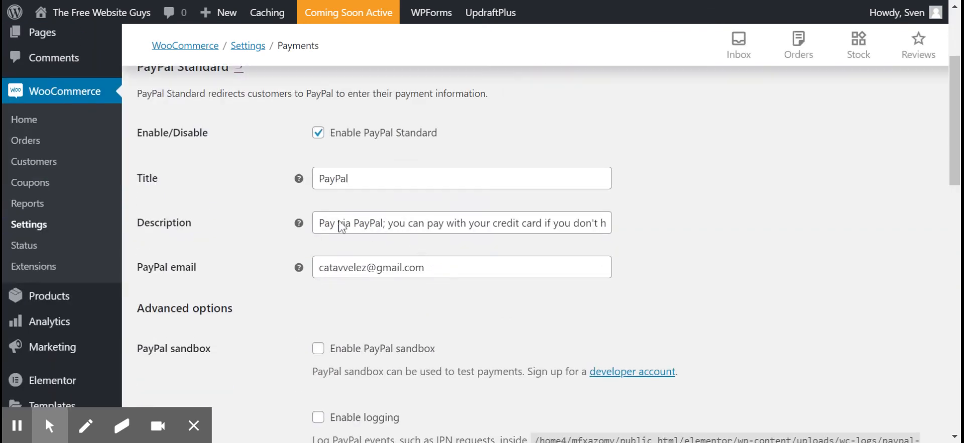
mouse_move(299, 234)
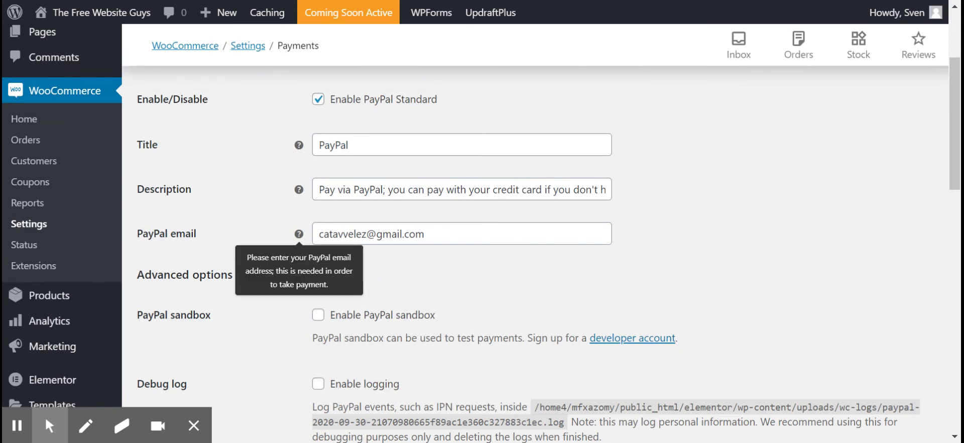
scroll(438, 273, "down", 12)
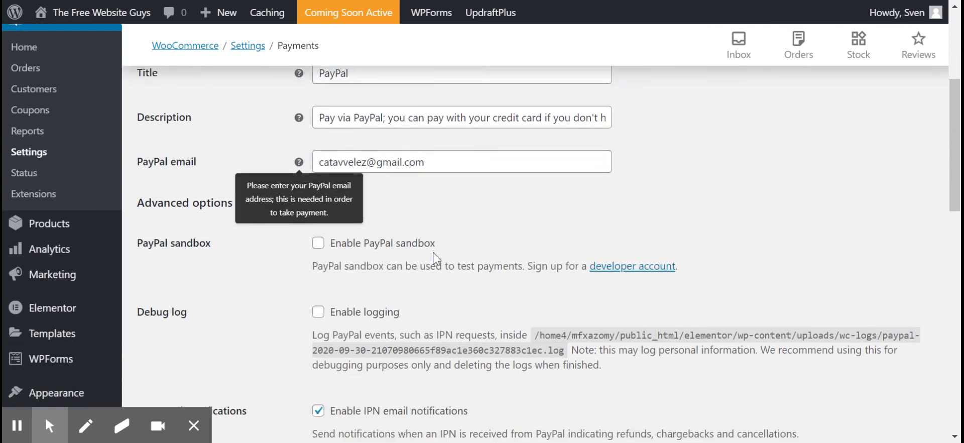
scroll(389, 274, "down", 3)
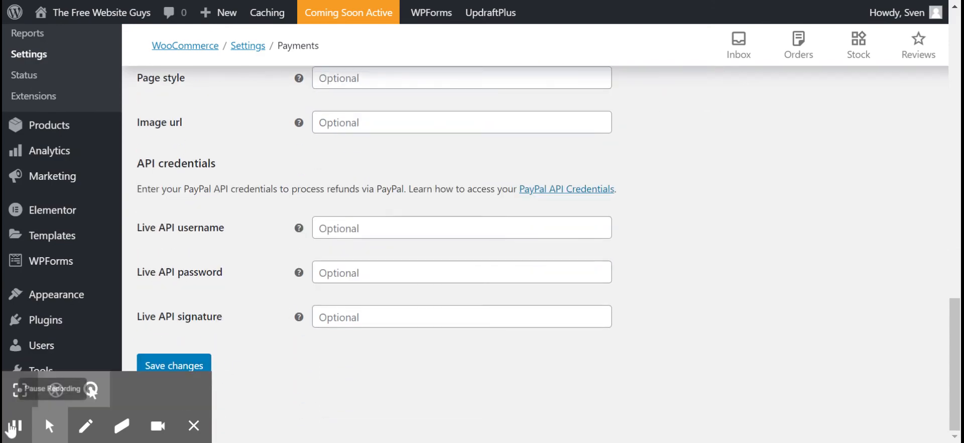
scroll(613, 247, "up", 15)
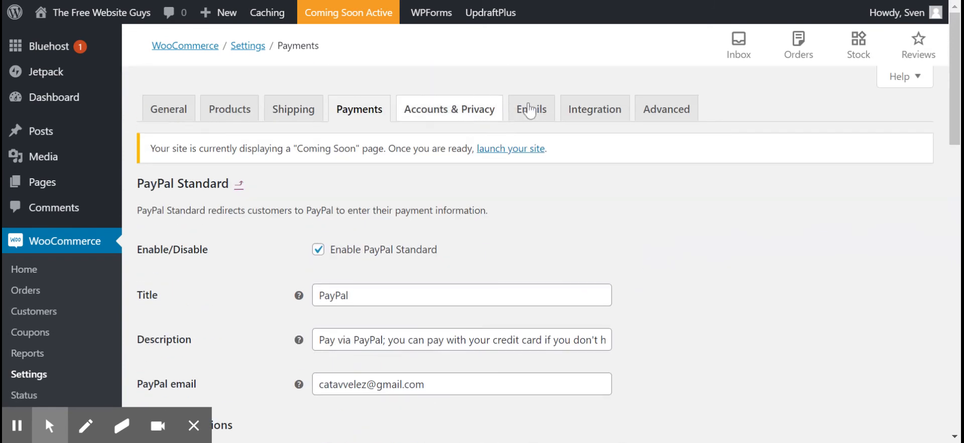
Open the WooCommerce email settings and review the order notifications and their recipients.
left_click(544, 112)
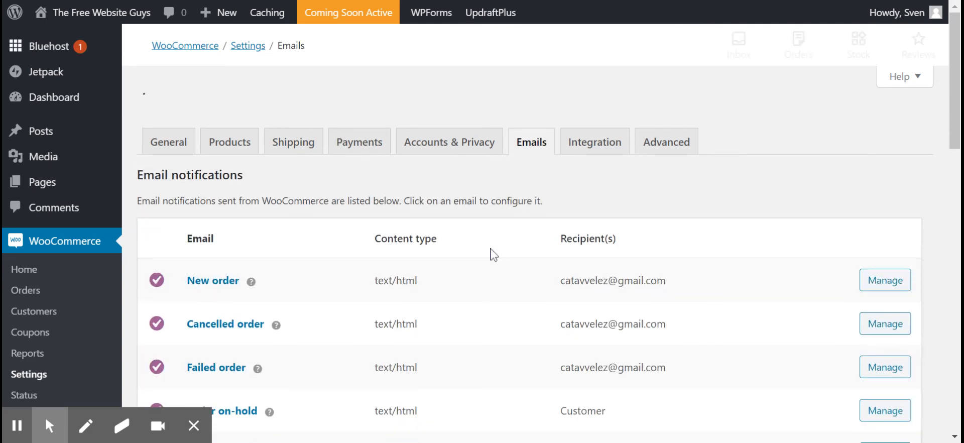
scroll(541, 232, "down", 3)
scroll(541, 233, "down", 1)
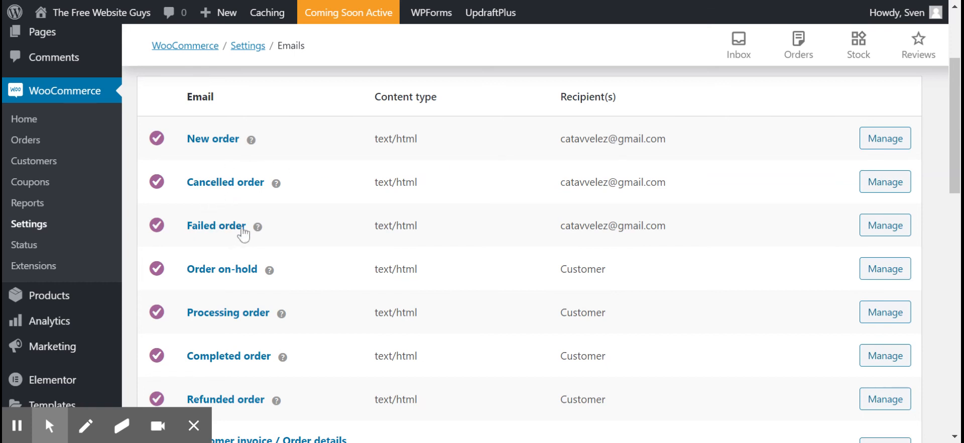
mouse_move(259, 227)
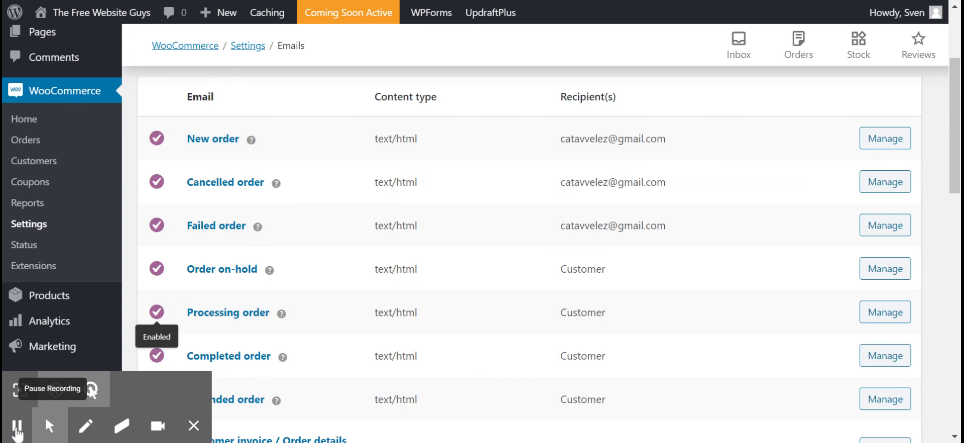
Open the WooCommerce orders page and look over the order area and the suggested store tools.
scroll(32, 246, "up", 5)
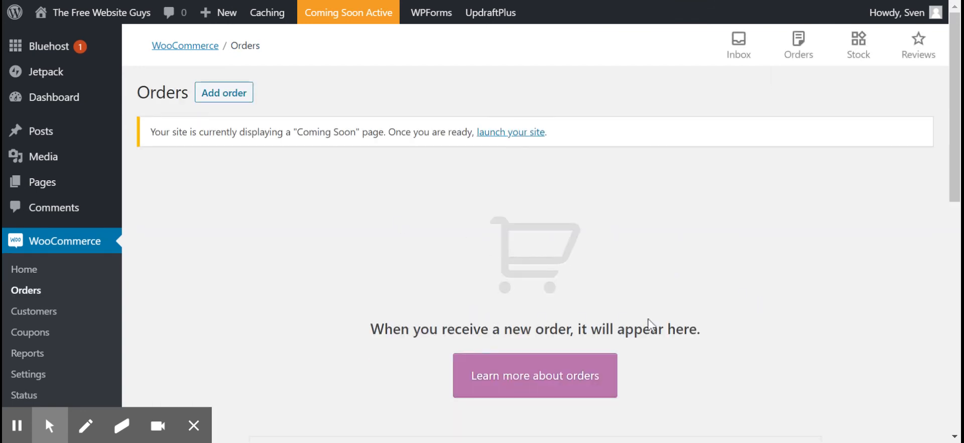
scroll(816, 324, "down", 5)
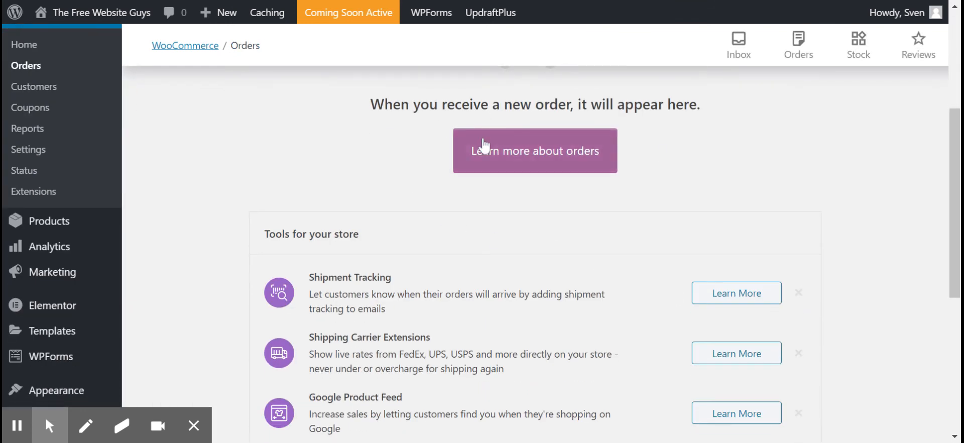
scroll(482, 147, "up", 3)
scroll(491, 238, "up", 2)
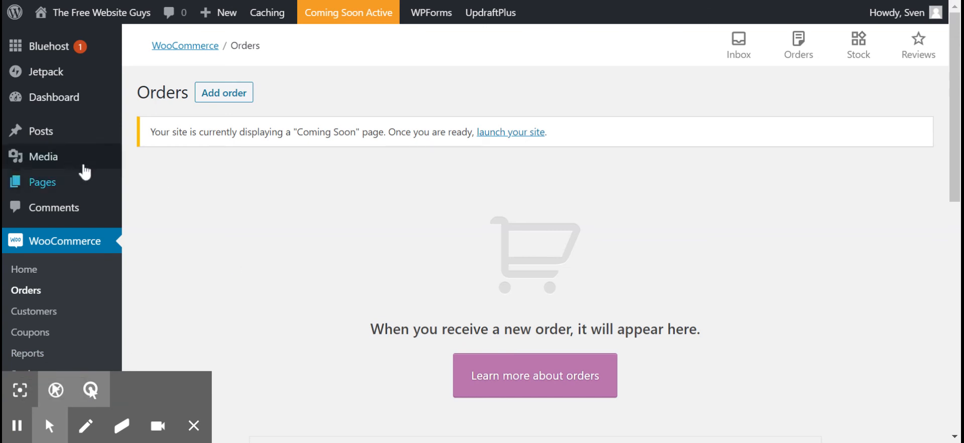
Open the list of all products and review their stock, prices and categories.
scroll(65, 192, "down", 5)
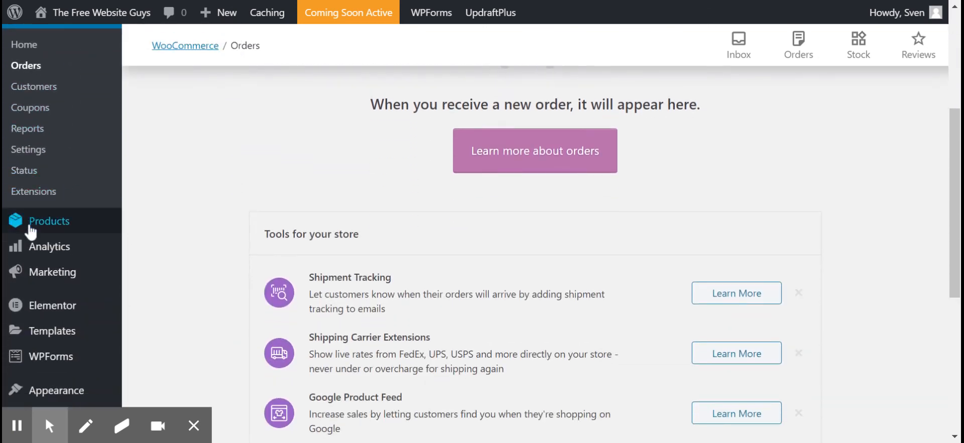
mouse_move(50, 231)
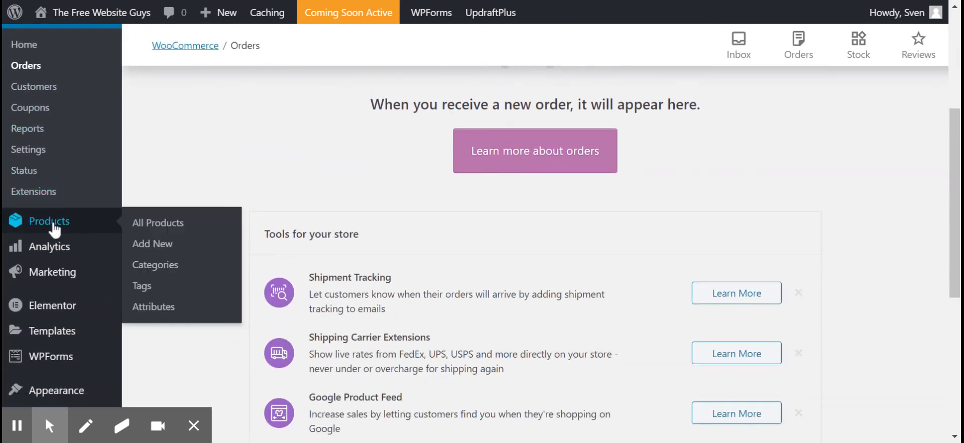
left_click(156, 222)
scroll(367, 198, "down", 3)
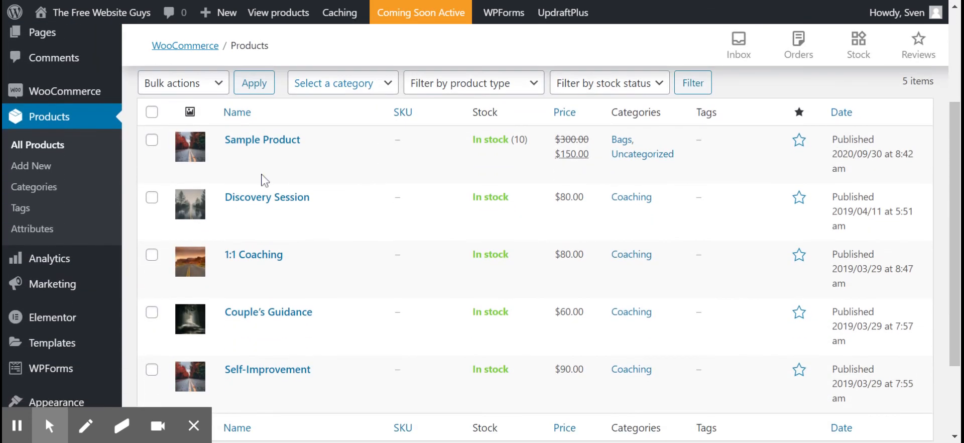
scroll(365, 150, "down", 1)
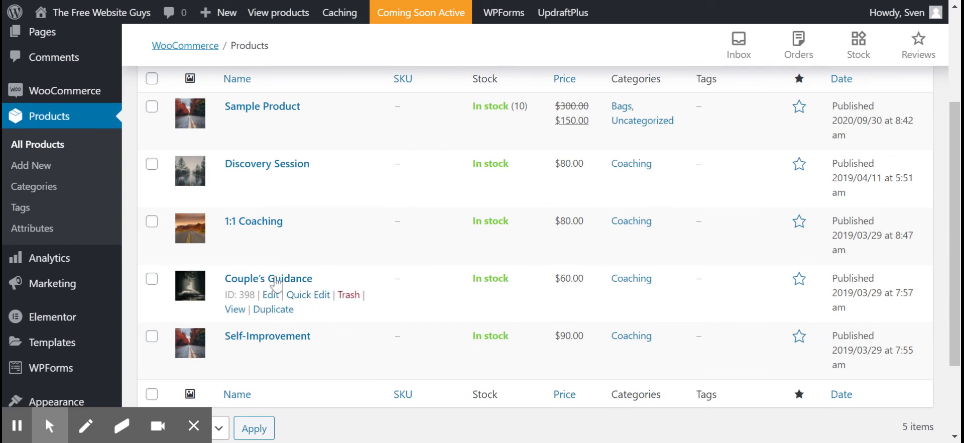
scroll(280, 248, "up", 2)
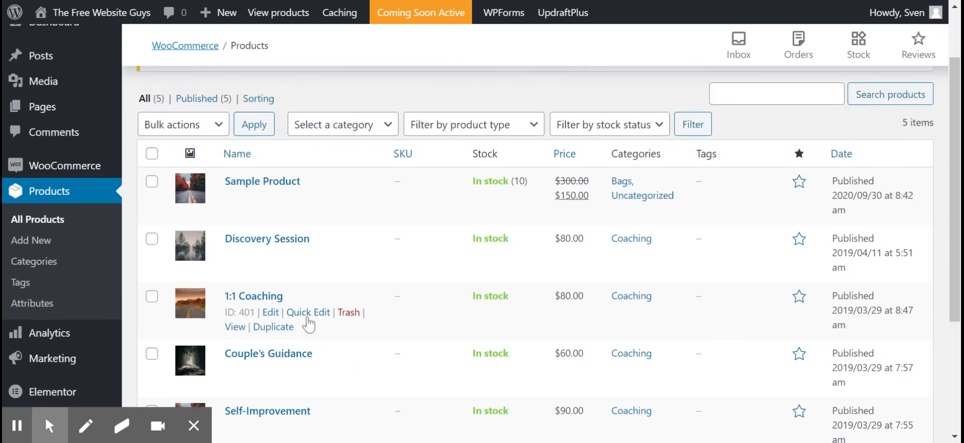